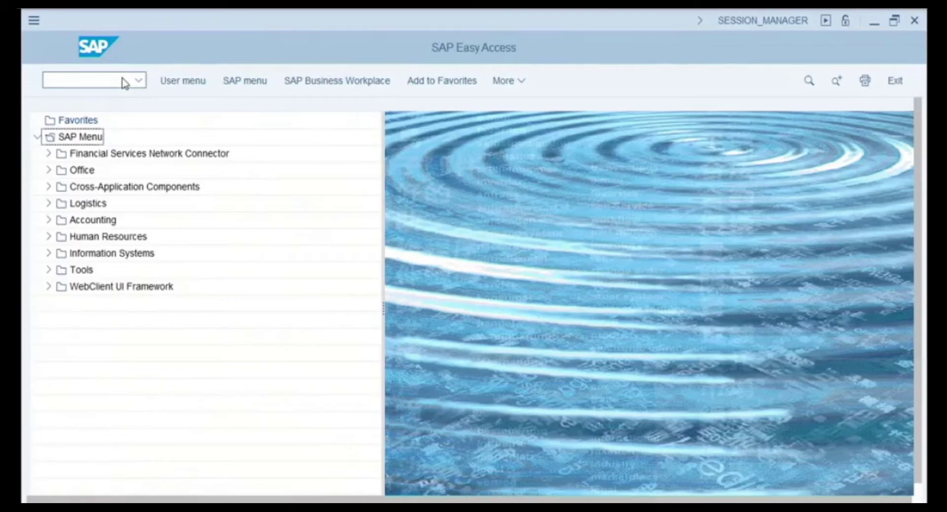
# Start creating an asset with AS01, choosing asset class 3100 (Vehicles) in company code 1710
pyautogui.write('AS01')
pyautogui.press('Return')
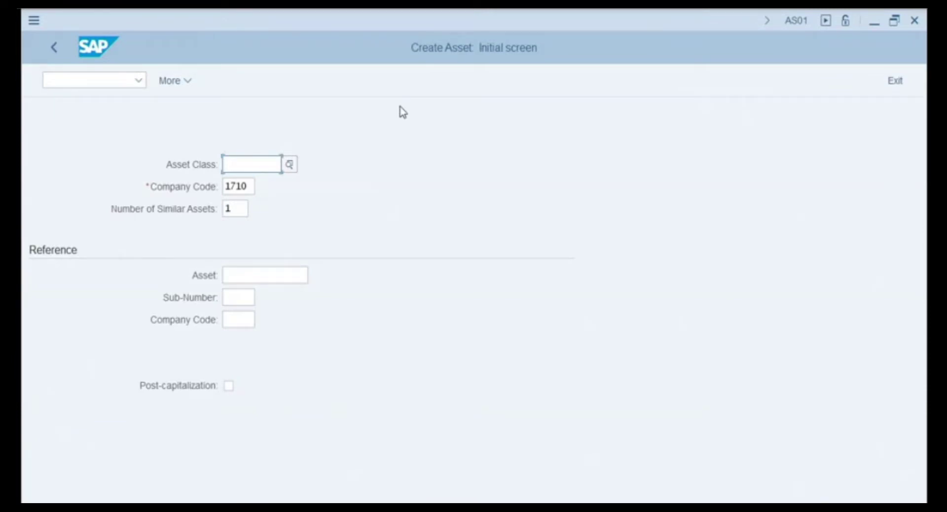
pyautogui.click(290, 164)
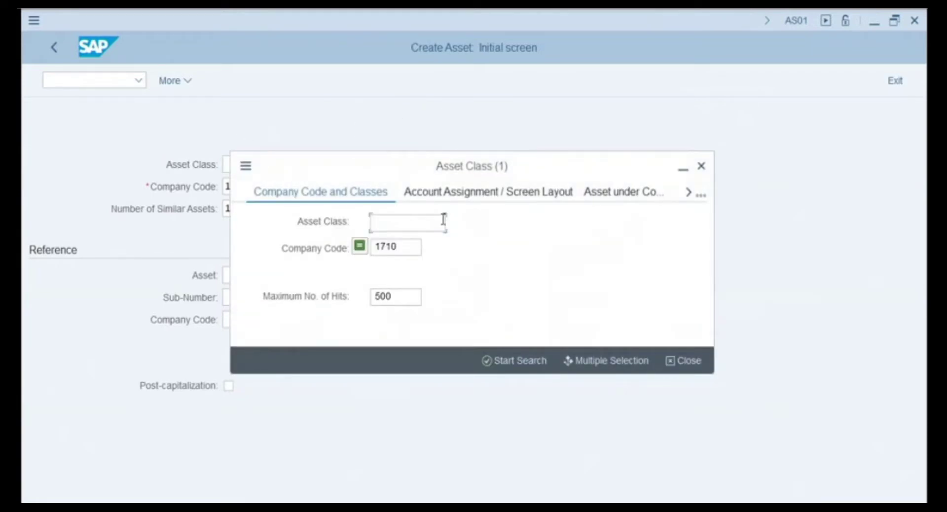
pyautogui.click(500, 361)
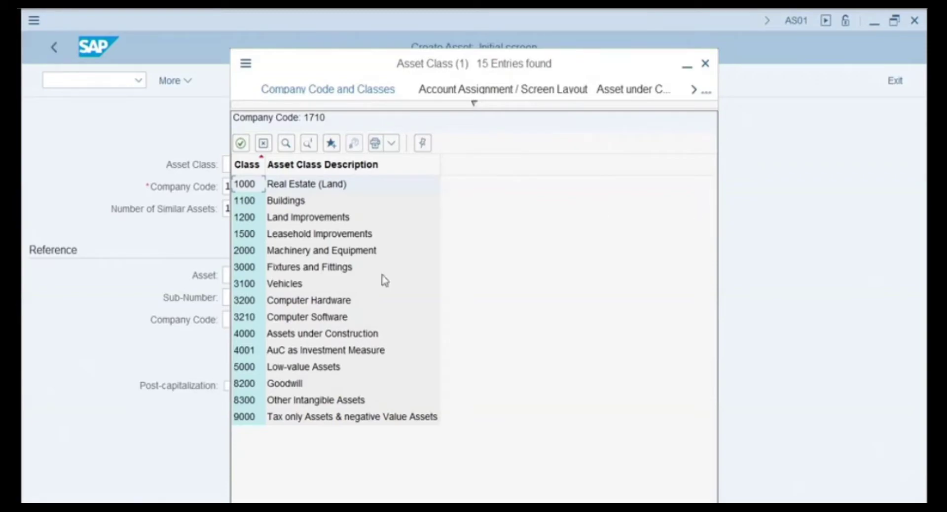
pyautogui.click(241, 288)
pyautogui.doubleClick(242, 287)
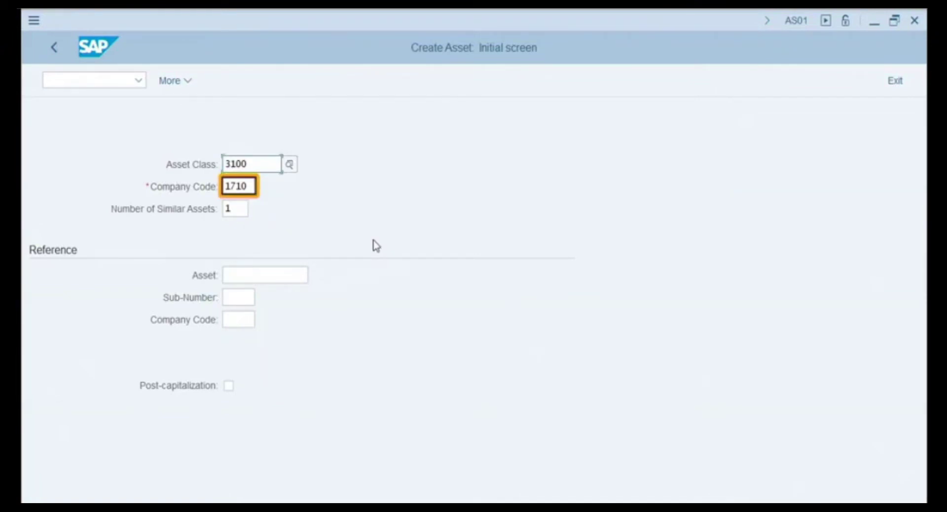
pyautogui.press('Tab')
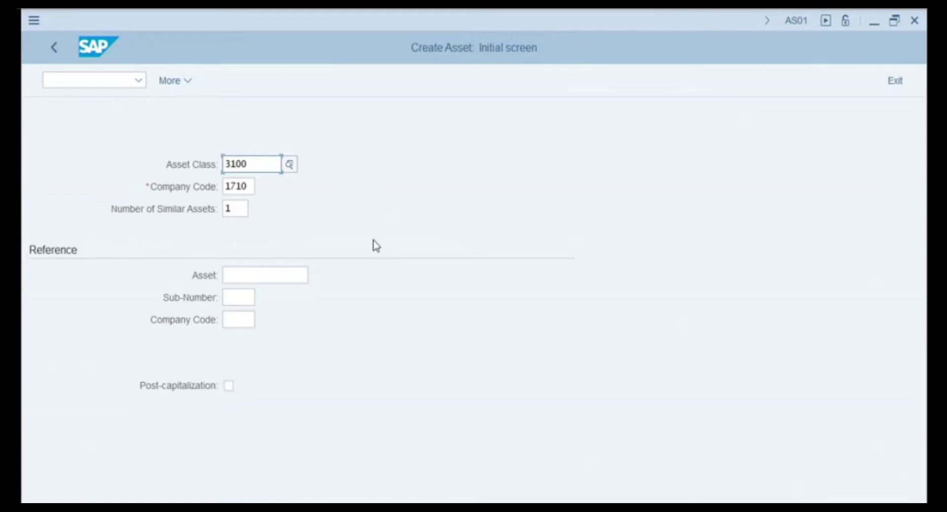
# Enter the description '2019 Mercedes Sprinter' in the asset master data and view its time-dependent data
pyautogui.press('Return')
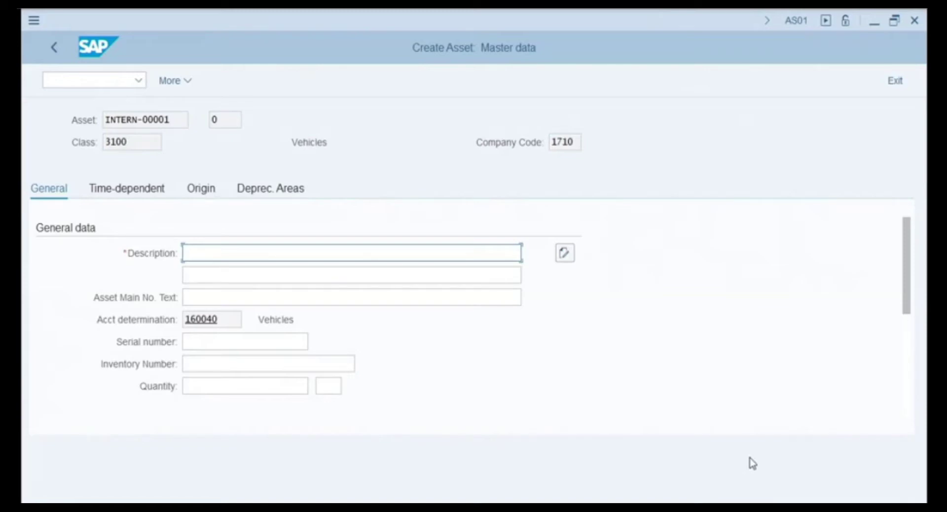
pyautogui.write('2019 Mercedes Sprinter')
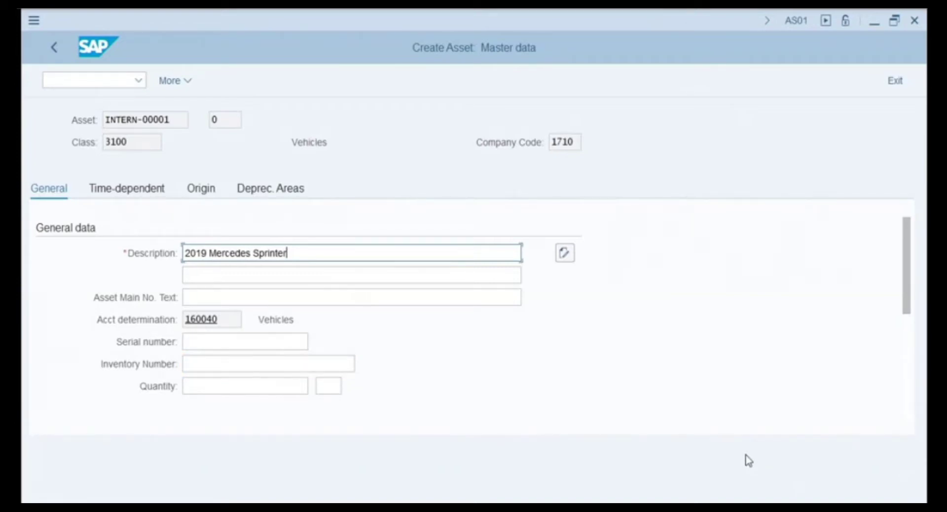
pyautogui.click(117, 191)
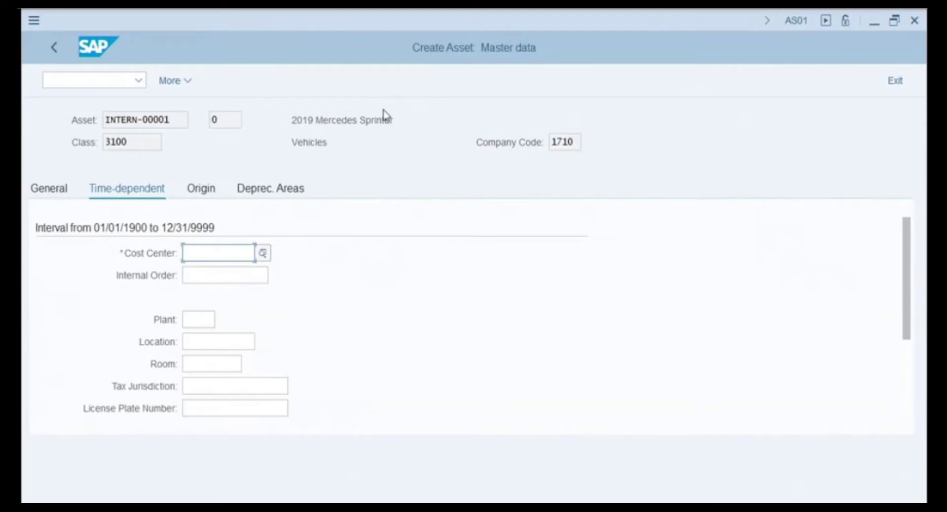
# Assign cost center 17101601 (MARKETING (US)) to the Sprinter asset and view its origin details
pyautogui.click(262, 255)
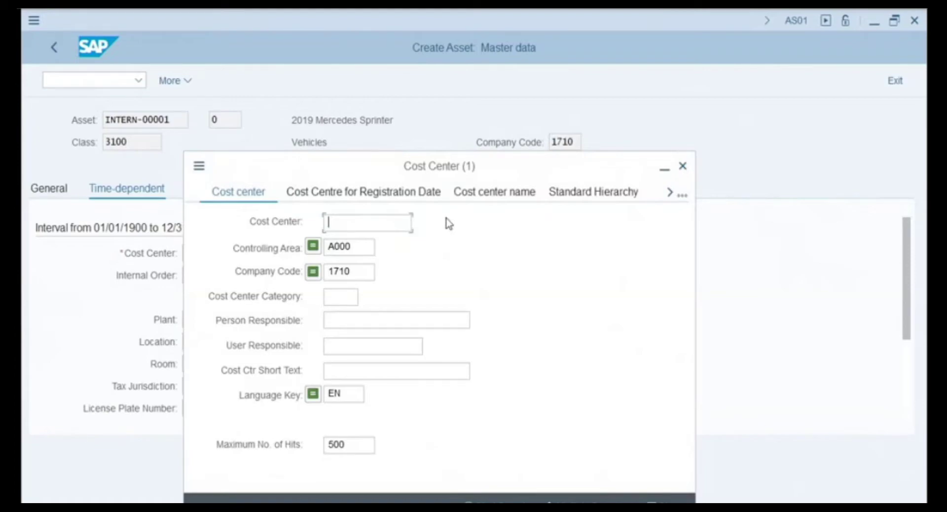
pyautogui.click(488, 499)
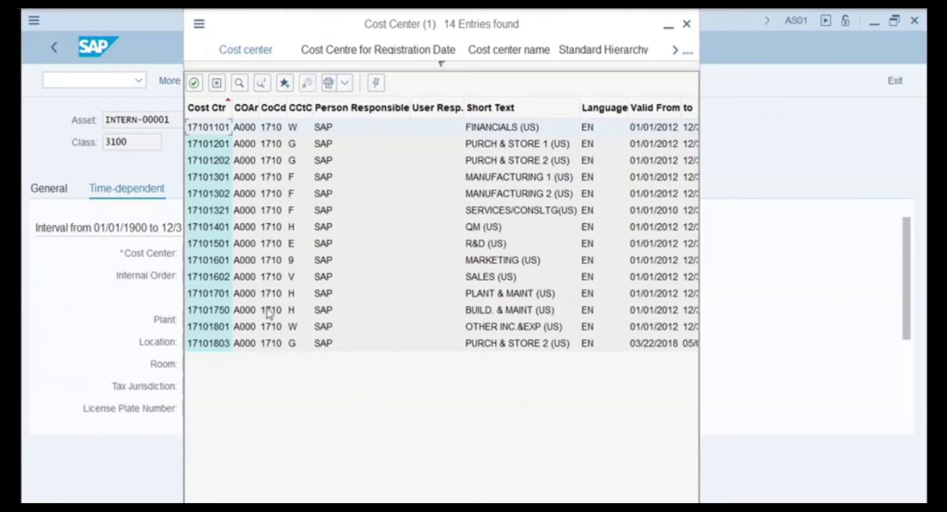
pyautogui.doubleClick(210, 263)
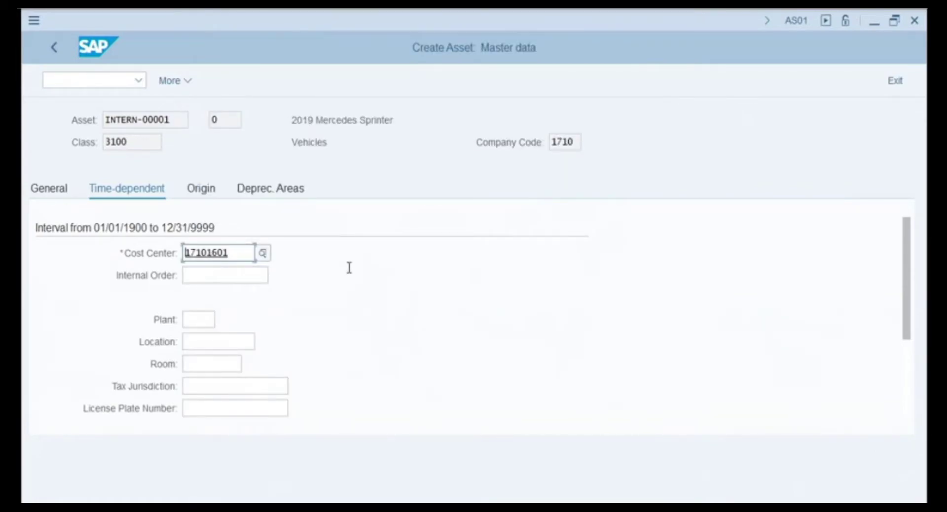
pyautogui.click(210, 194)
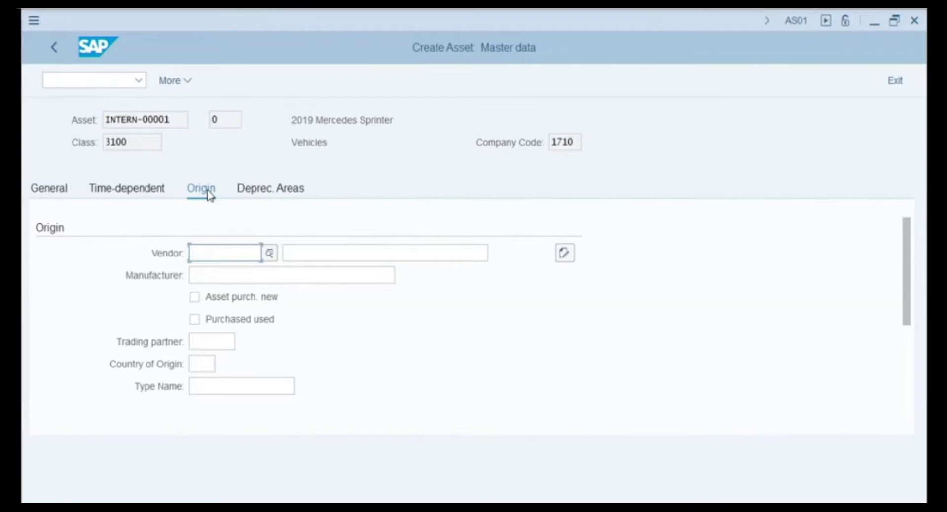
# Record Mercedes as the manufacturer, mark the asset purchased new, and view depreciation areas
pyautogui.click(214, 278)
pyautogui.write('Mercedes')
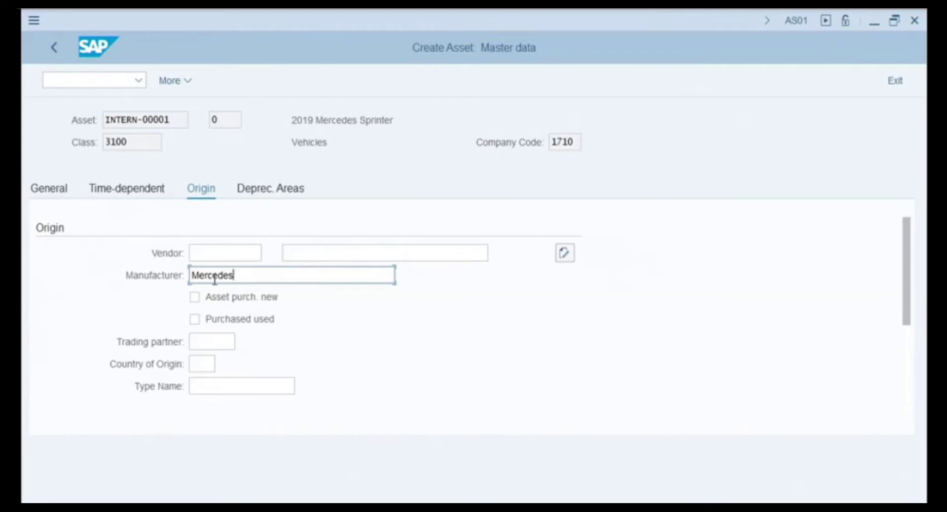
pyautogui.click(195, 297)
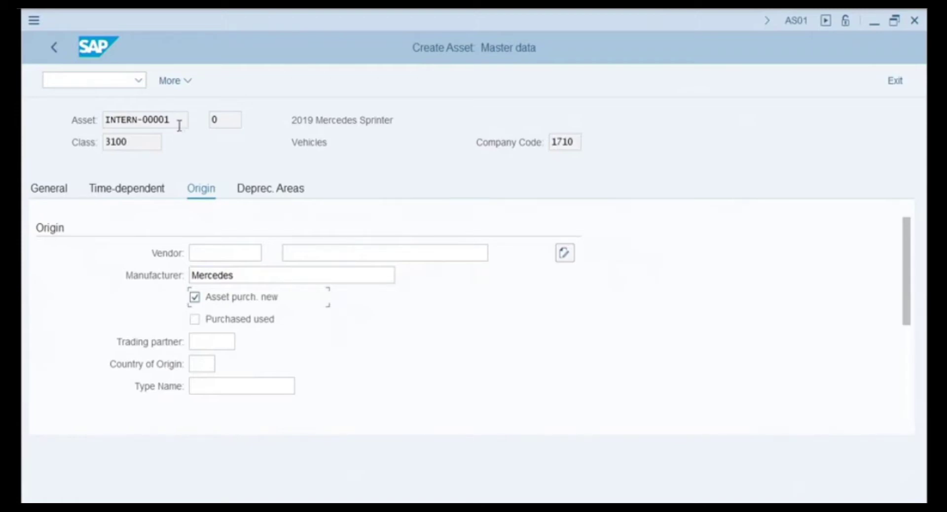
pyautogui.click(265, 192)
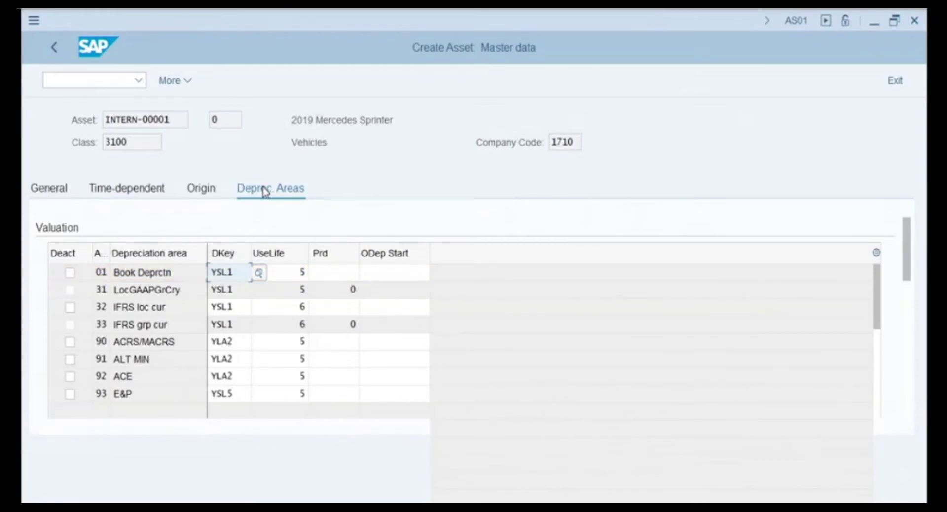
# Save the new 2019 Mercedes Sprinter asset master record
pyautogui.click(851, 499)
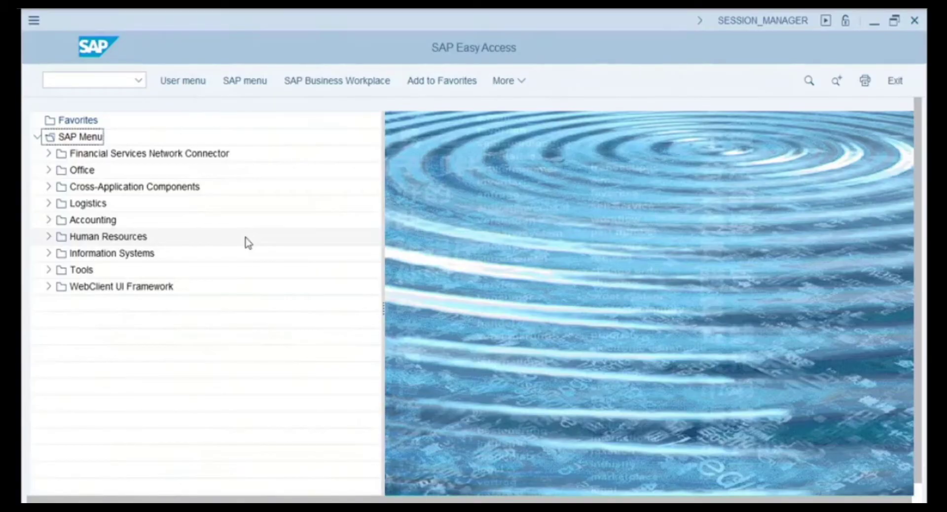
# Start an F-90 acquisition dated 12/17/2018 (document and posting) with reference 'Invoice 88'
pyautogui.click(99, 85)
pyautogui.write('f-90')
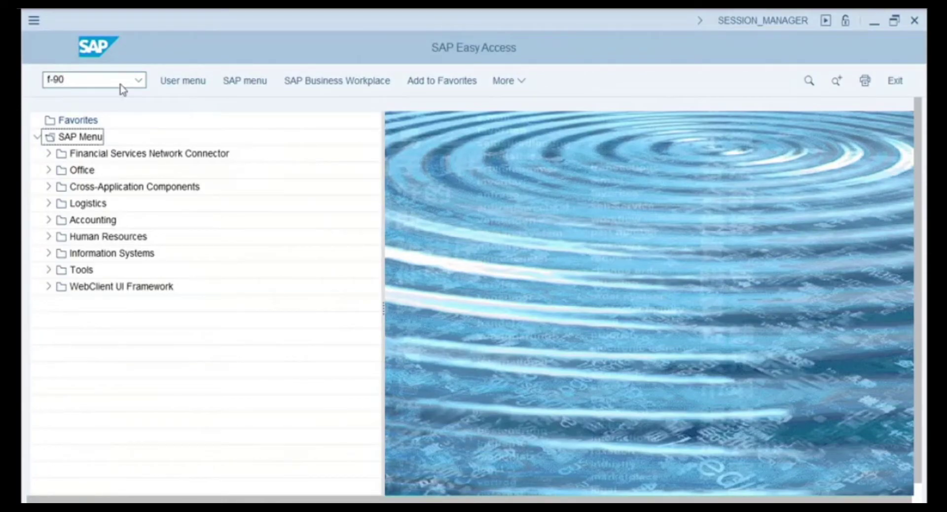
pyautogui.press('Return')
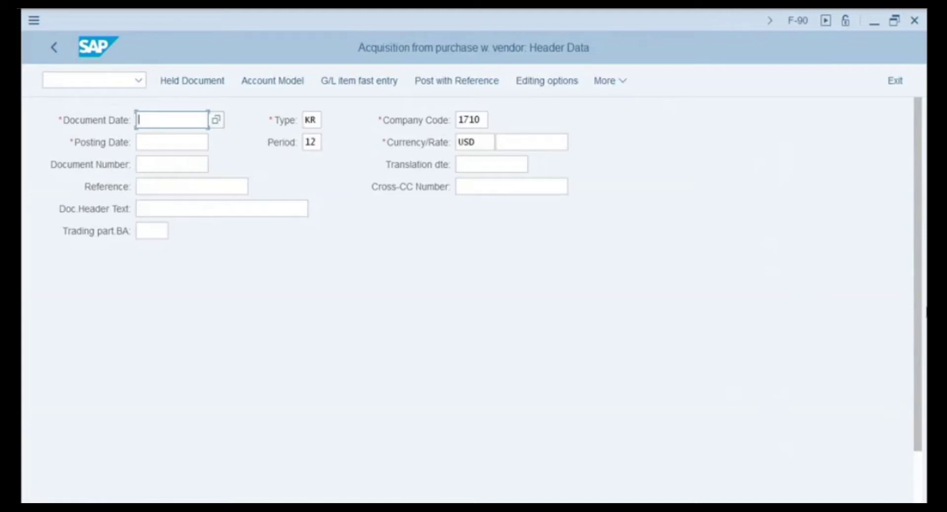
pyautogui.write('12/17')
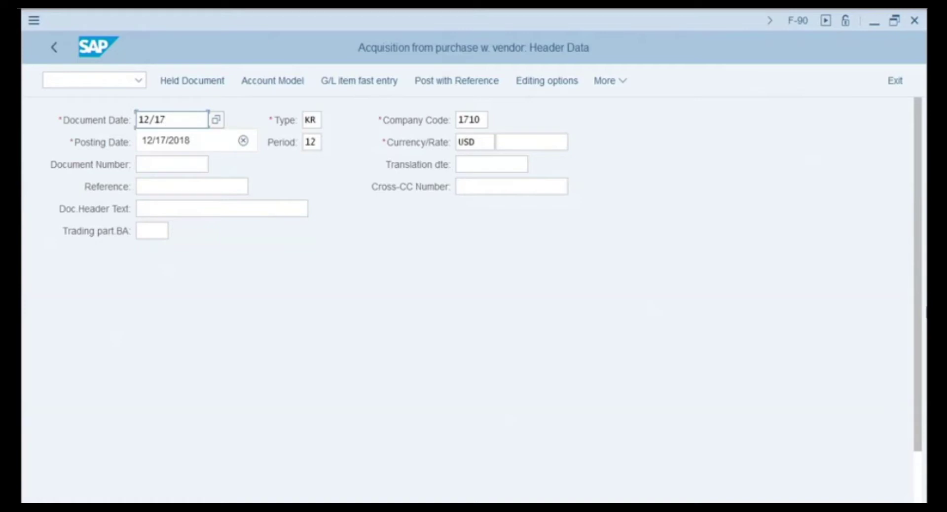
pyautogui.write('/2018')
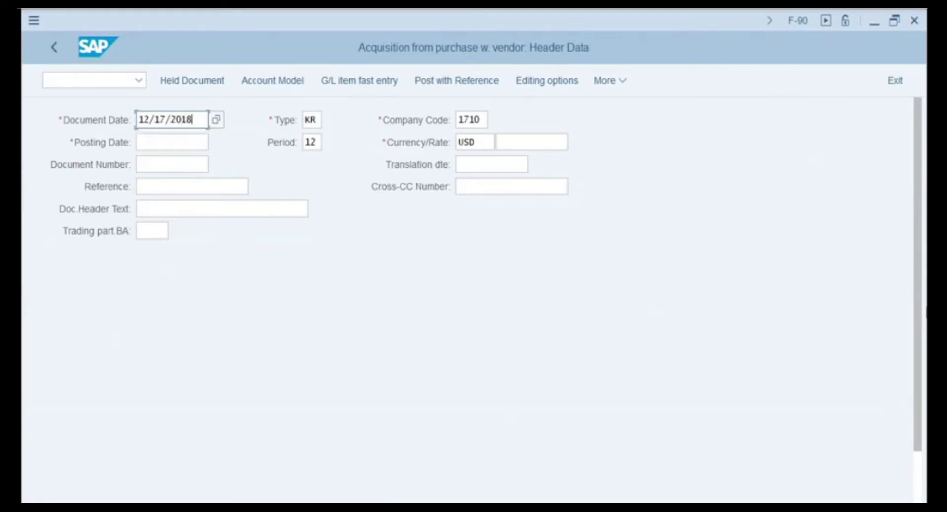
pyautogui.click(144, 144)
pyautogui.write('12')
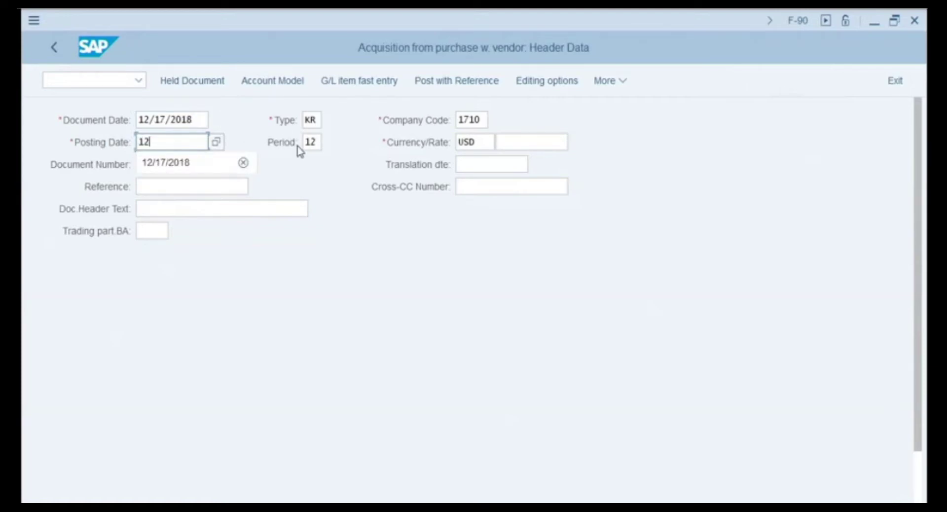
pyautogui.write('/17/2018')
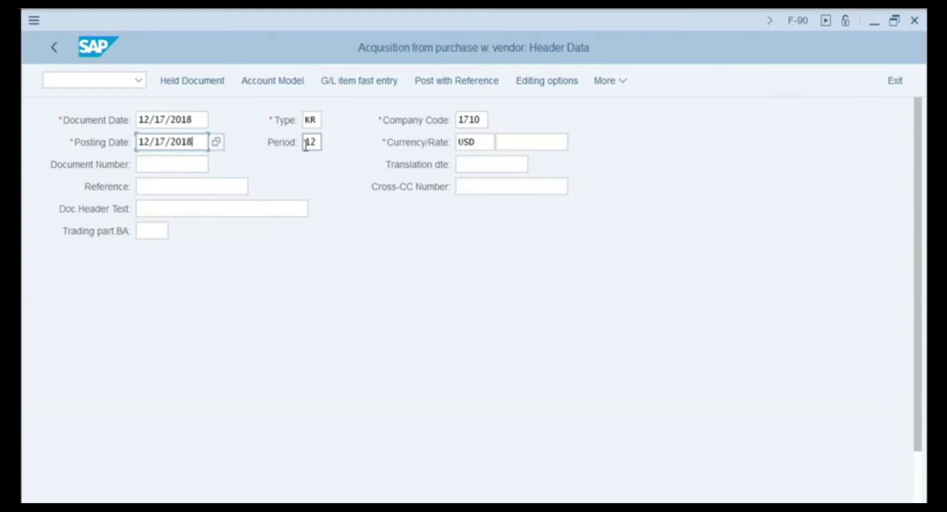
pyautogui.click(194, 184)
pyautogui.write('Invoice 88')
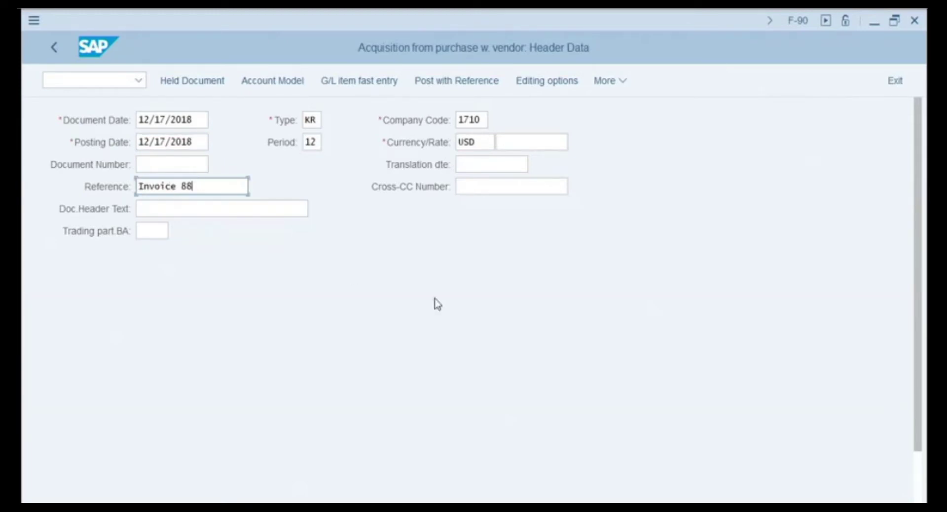
pyautogui.scroll(-3, 917, 269)
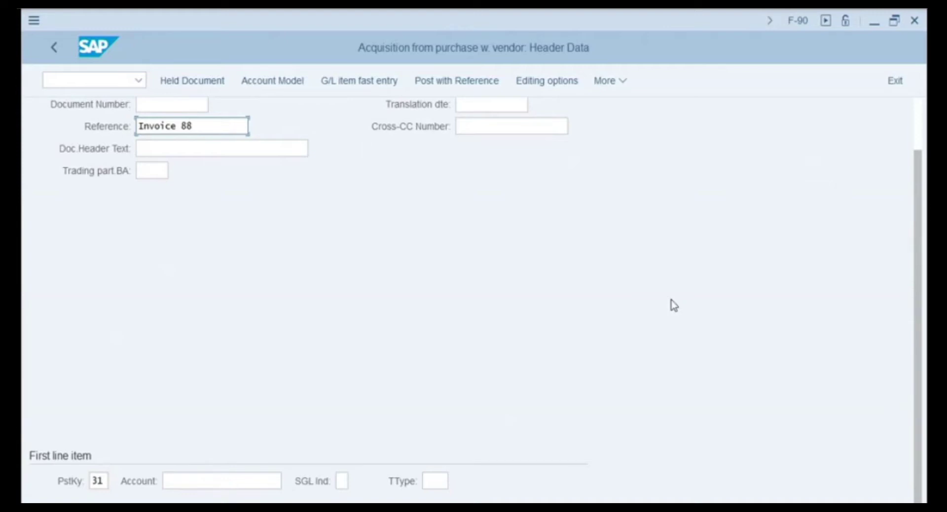
pyautogui.click(249, 479)
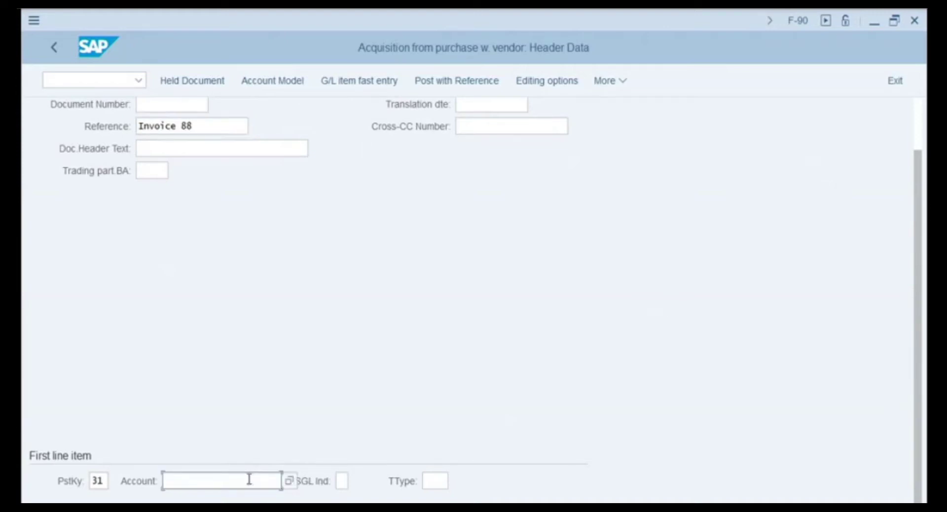
# Bill the Mercedes of Kern County vendor 66000 USD with automatic tax calculation on
pyautogui.write('17300002')
pyautogui.press('Return')
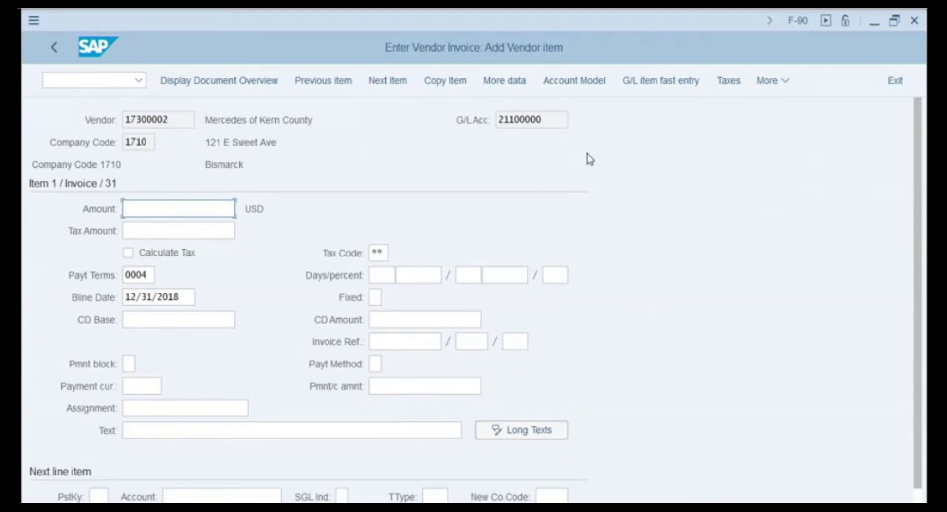
pyautogui.click(211, 209)
pyautogui.write('66000')
pyautogui.click(130, 257)
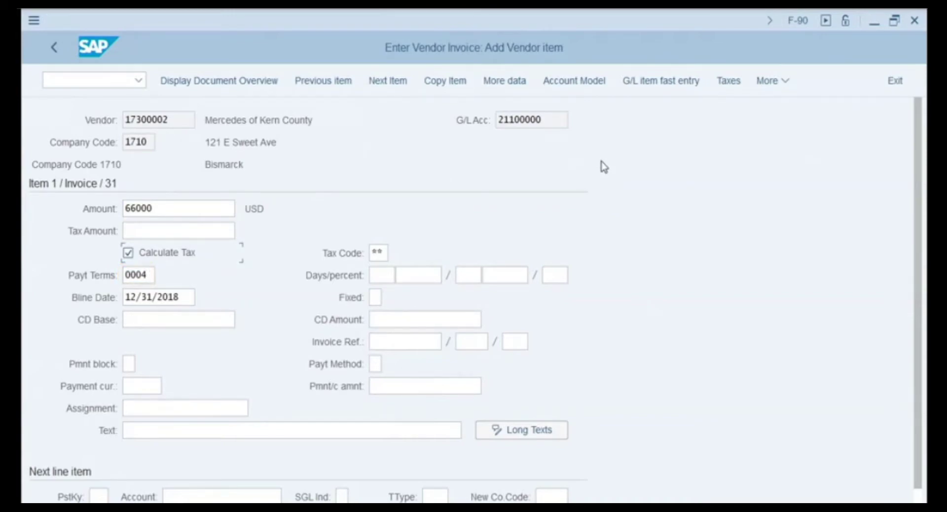
pyautogui.scroll(-1, 920, 456)
pyautogui.click(99, 481)
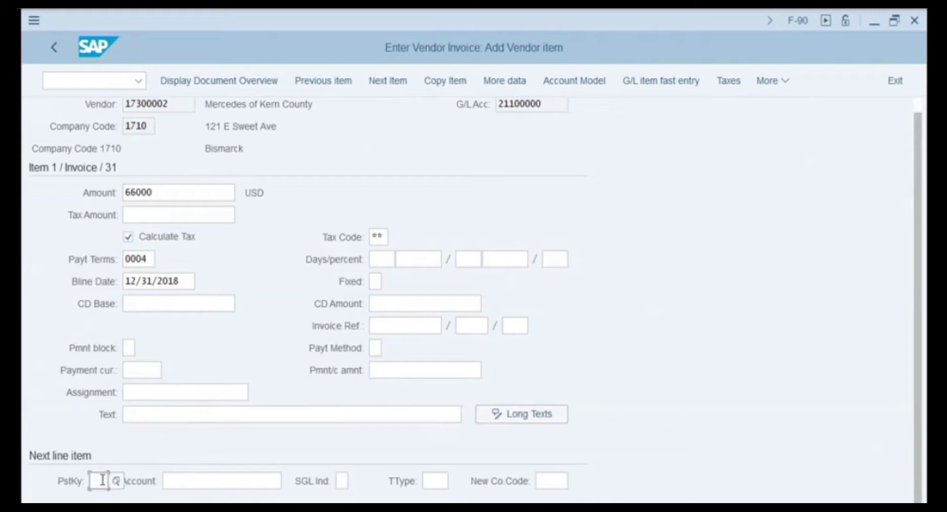
# Set posting key 70 (Debit asset) for the invoice's next line item
pyautogui.click(117, 481)
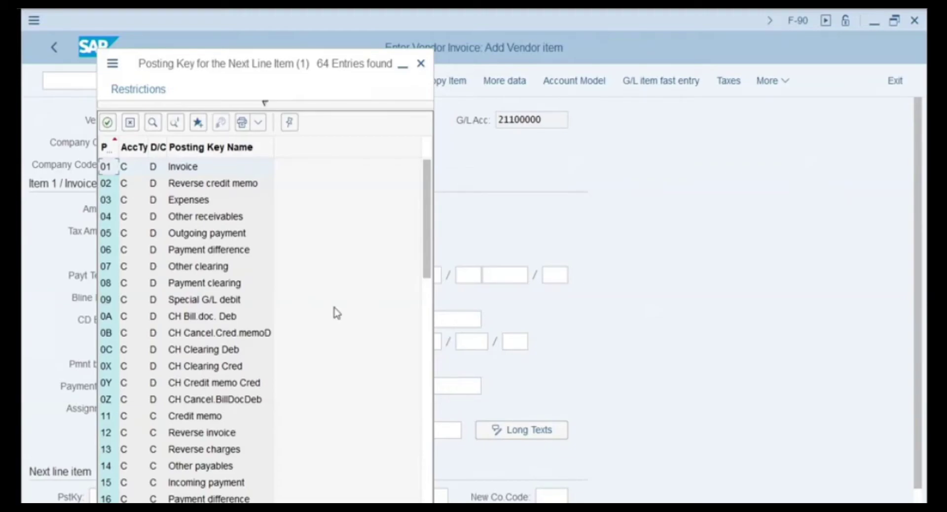
pyautogui.moveTo(426, 268); pyautogui.dragTo(427, 500)
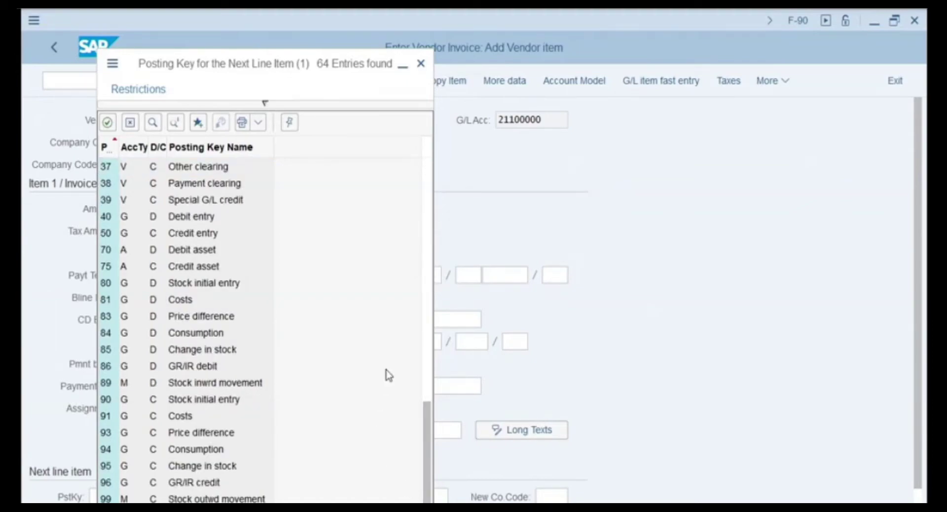
pyautogui.doubleClick(111, 252)
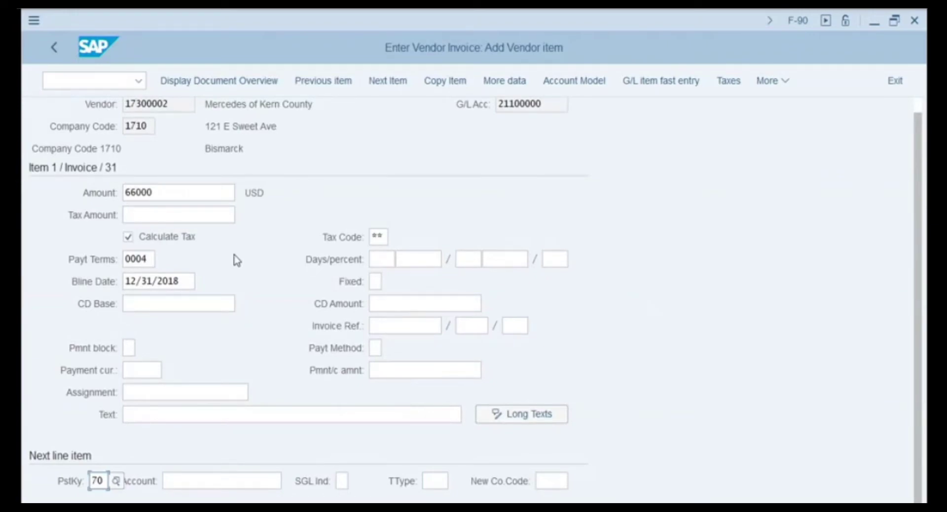
# Post the line to asset 500005-0, the 2019 Mercedes Sprinter
pyautogui.click(269, 485)
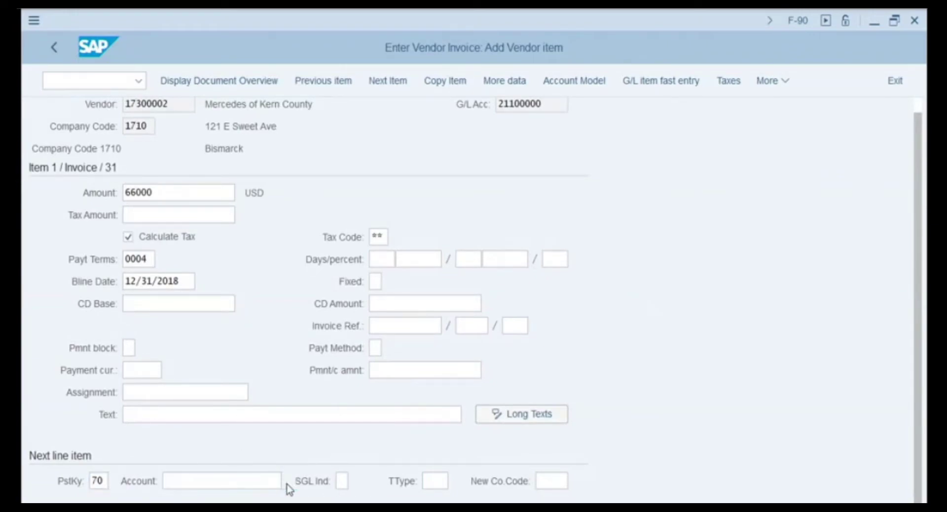
pyautogui.click(285, 480)
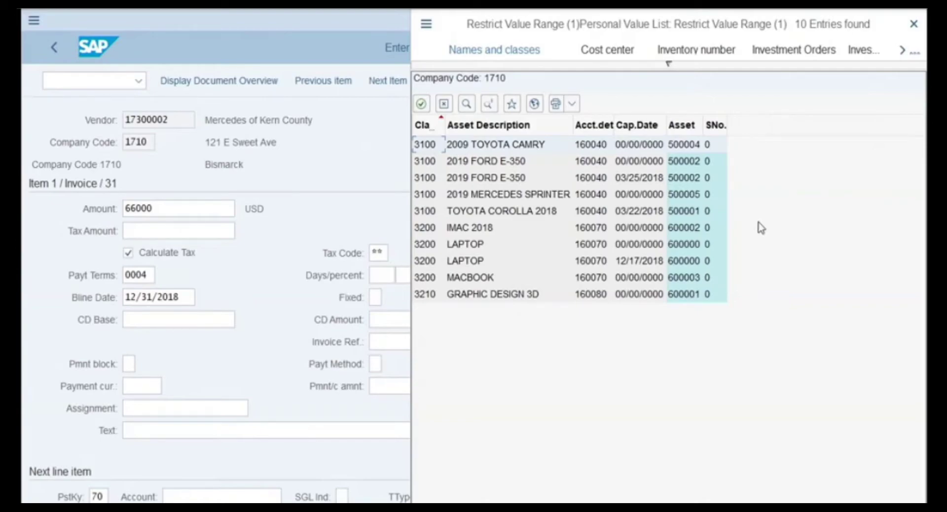
pyautogui.doubleClick(685, 200)
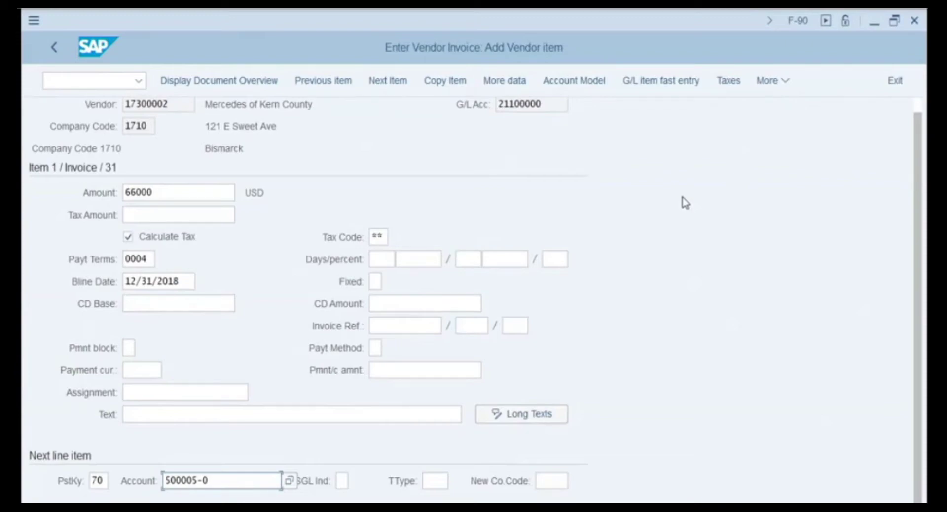
# Give the asset line transaction type 100, External asset acquisition
pyautogui.click(428, 481)
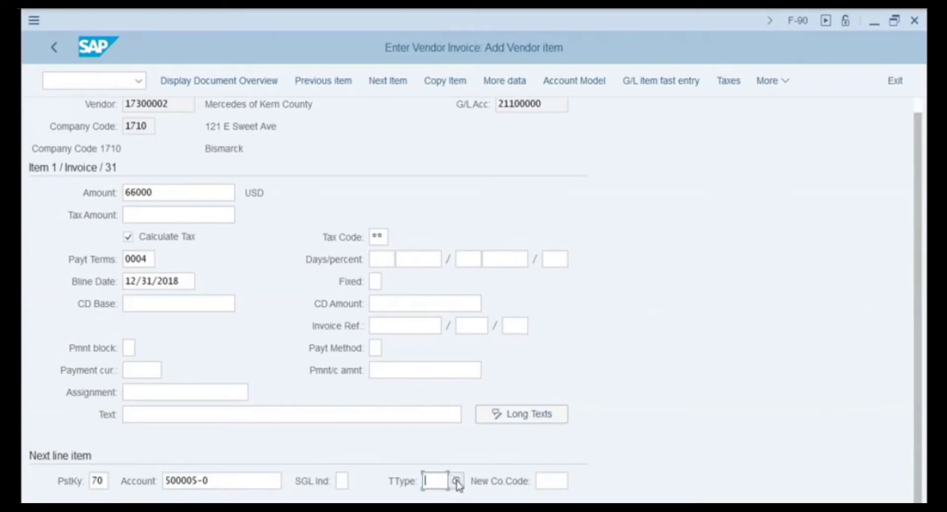
pyautogui.press('F4')
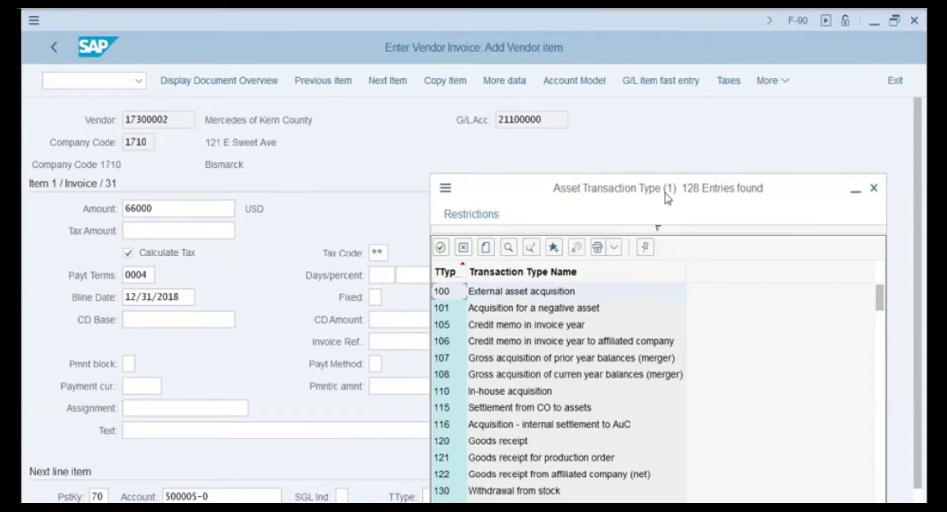
pyautogui.doubleClick(451, 292)
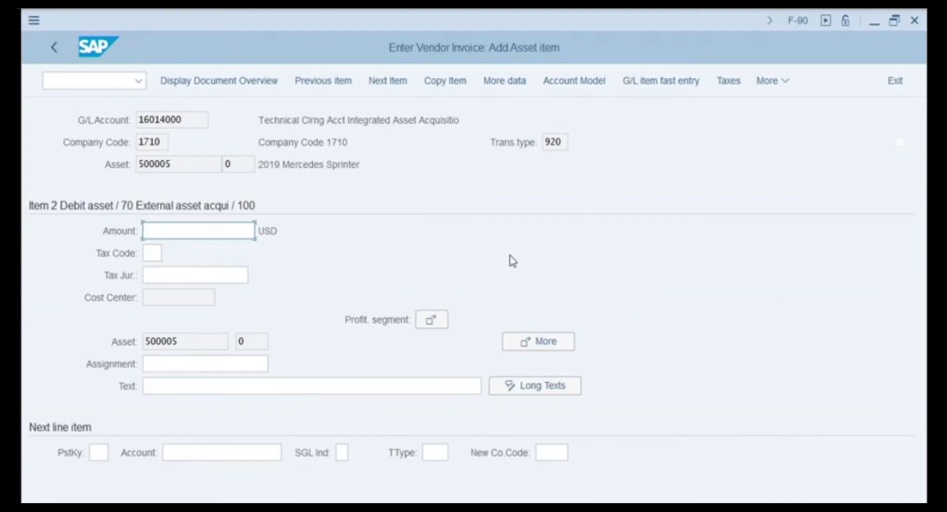
# Enter 66,000.00 as the asset line amount with tax code I1 (A/P sales tax)
pyautogui.click(197, 235)
pyautogui.write('66000')
pyautogui.click(152, 252)
pyautogui.click(169, 252)
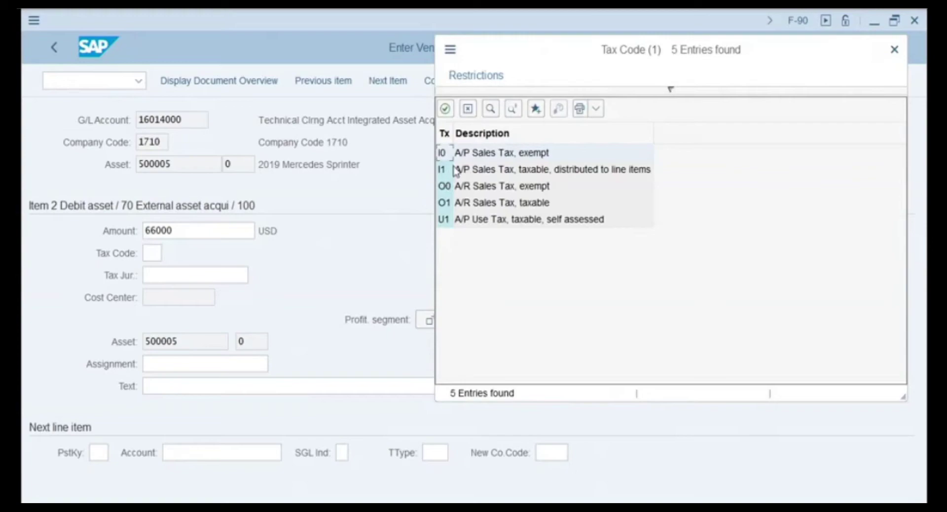
pyautogui.doubleClick(472, 170)
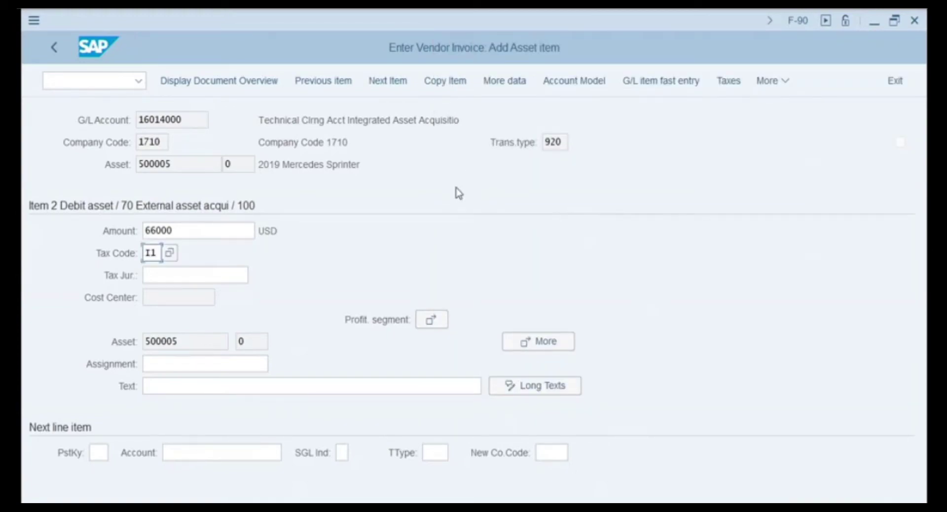
# Set tax jurisdiction CA00000000 and post the Sprinter vendor invoice
pyautogui.click(235, 276)
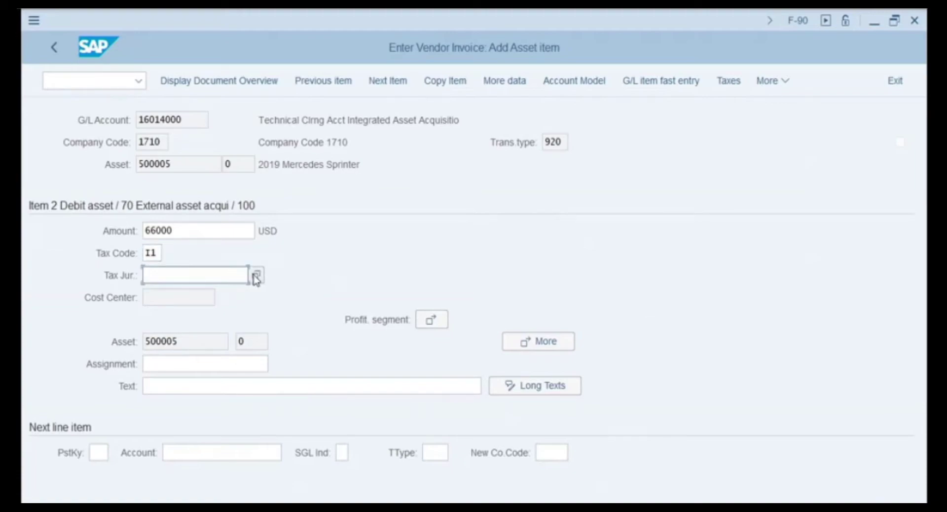
pyautogui.click(256, 275)
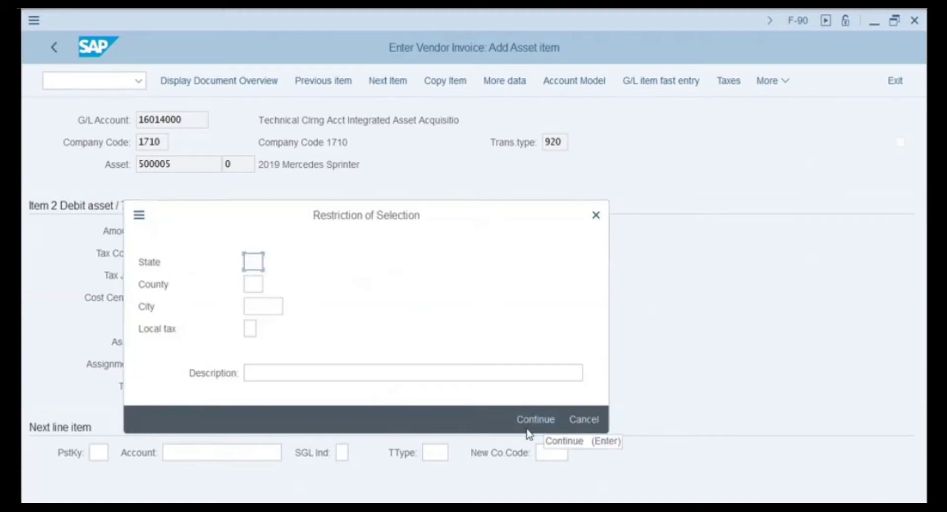
pyautogui.click(527, 423)
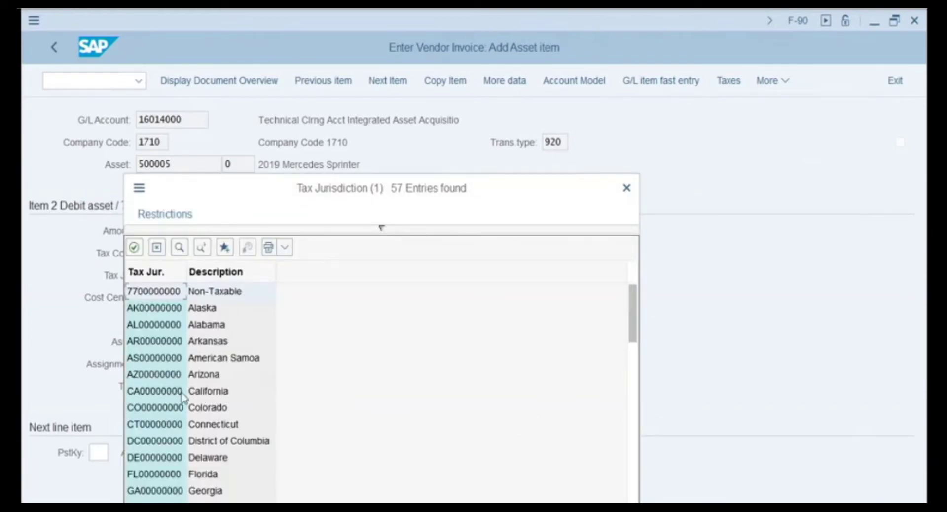
pyautogui.doubleClick(170, 392)
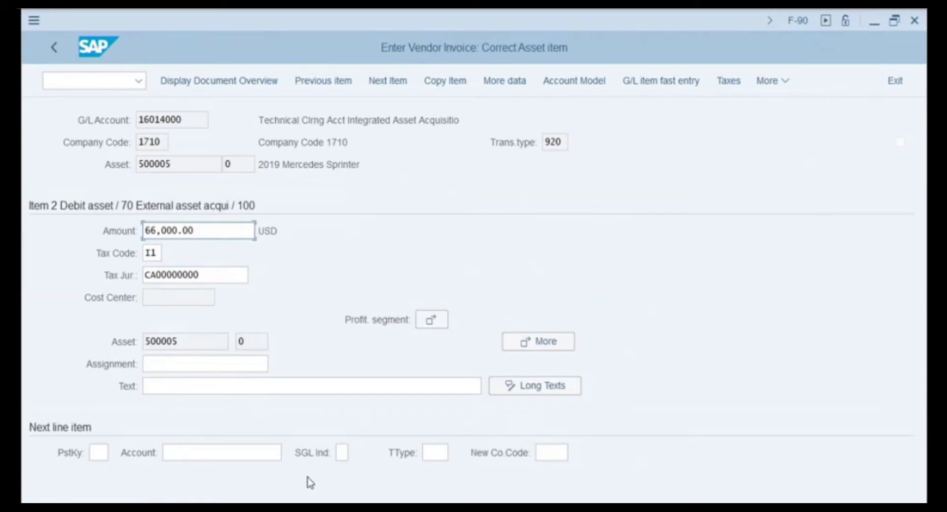
pyautogui.click(819, 506)
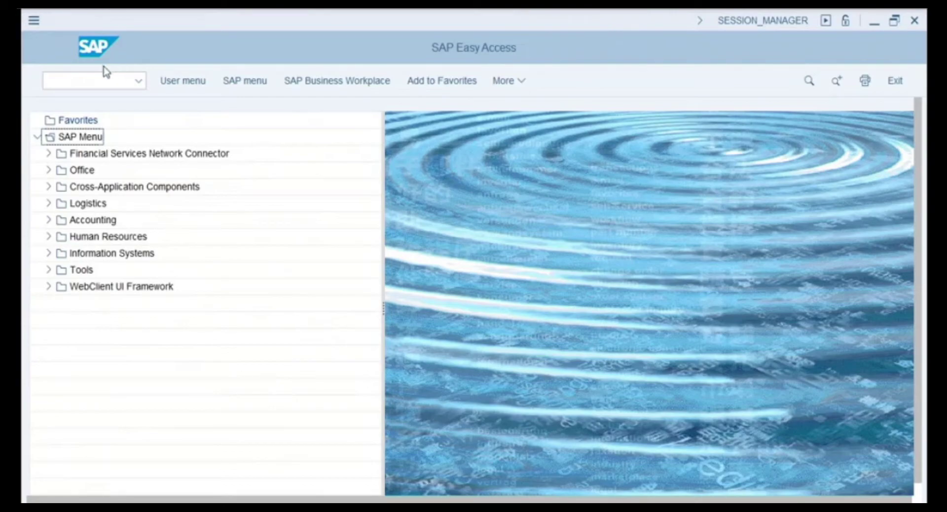
# Start unplanned depreciation posting (ABAAL) for company code 1710
pyautogui.click(101, 77)
pyautogui.write('abaal')
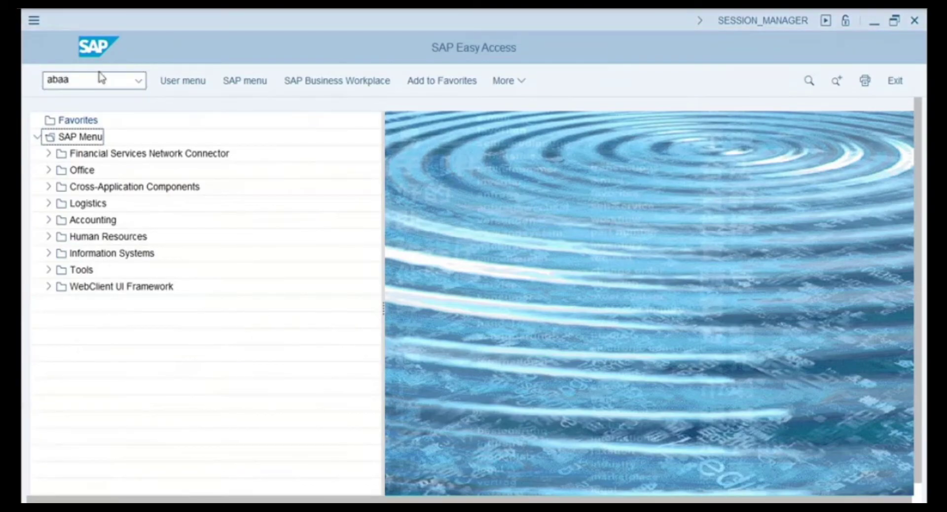
pyautogui.press('Return')
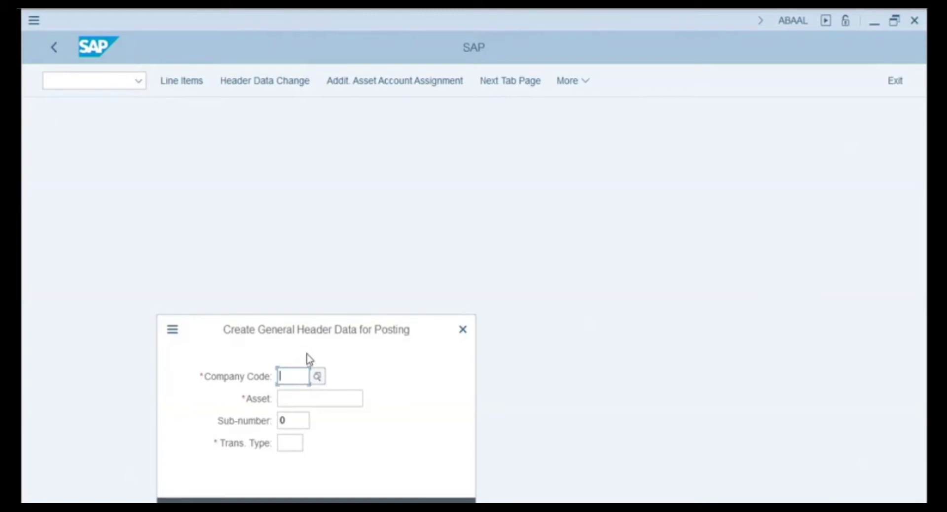
pyautogui.write('1710')
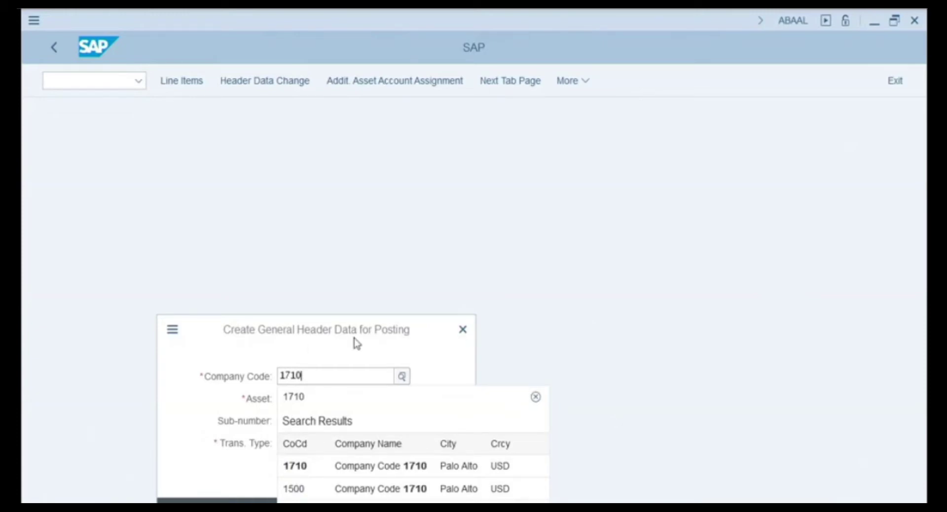
pyautogui.press('Return')
# Set the posting header to asset 500002, transaction type 650, and confirm
pyautogui.click(321, 398)
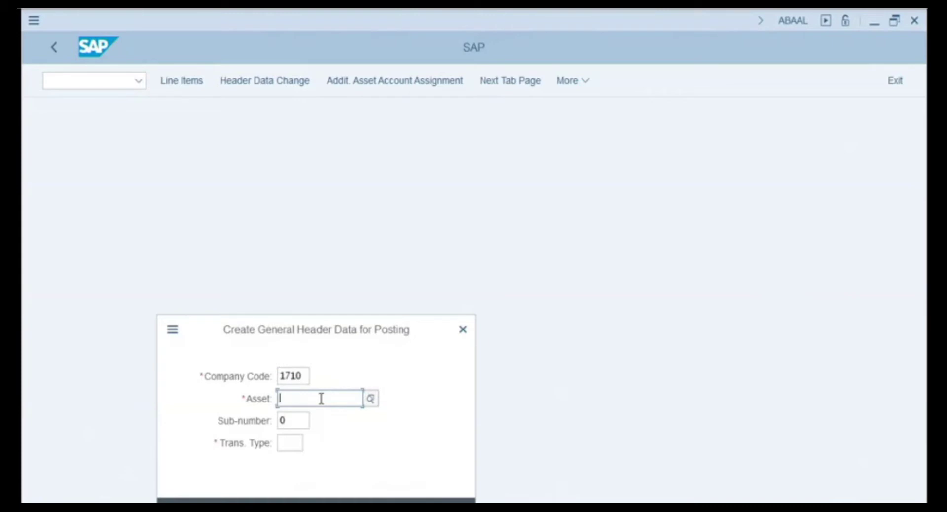
pyautogui.write('500002')
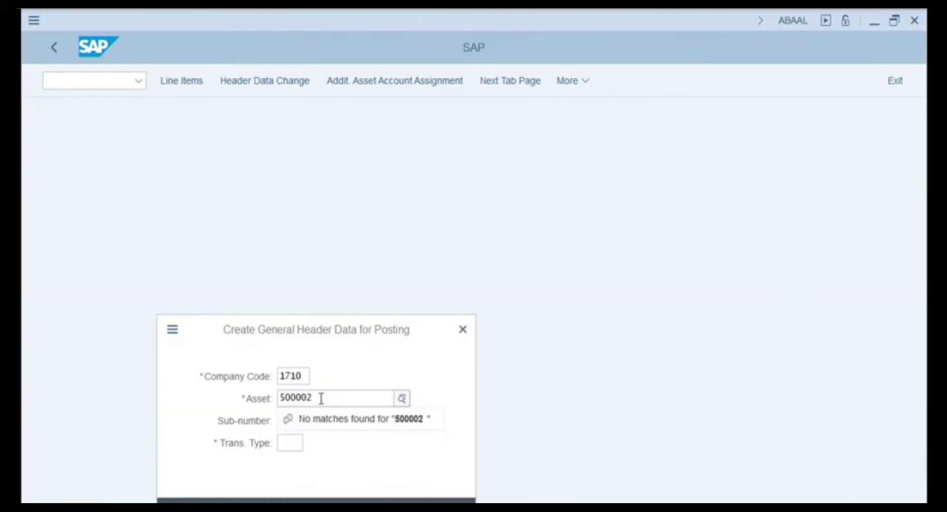
pyautogui.press('Return')
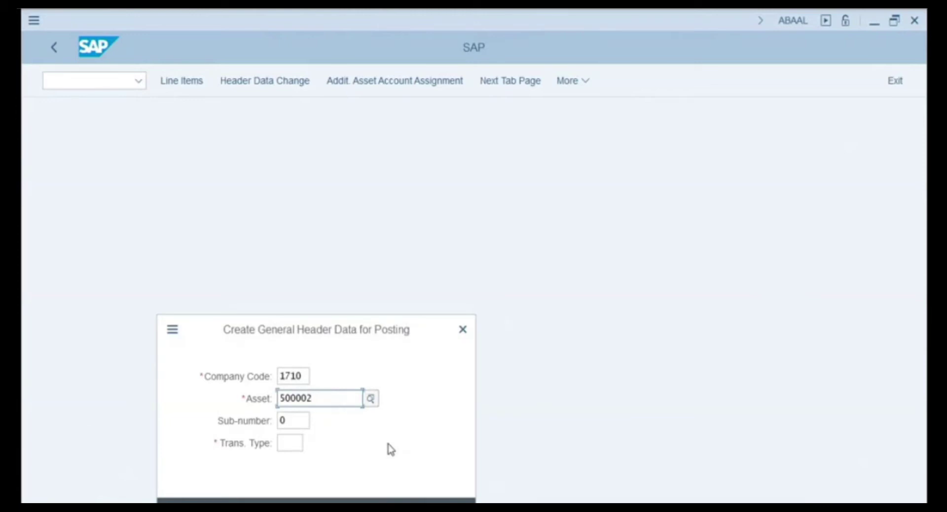
pyautogui.click(300, 442)
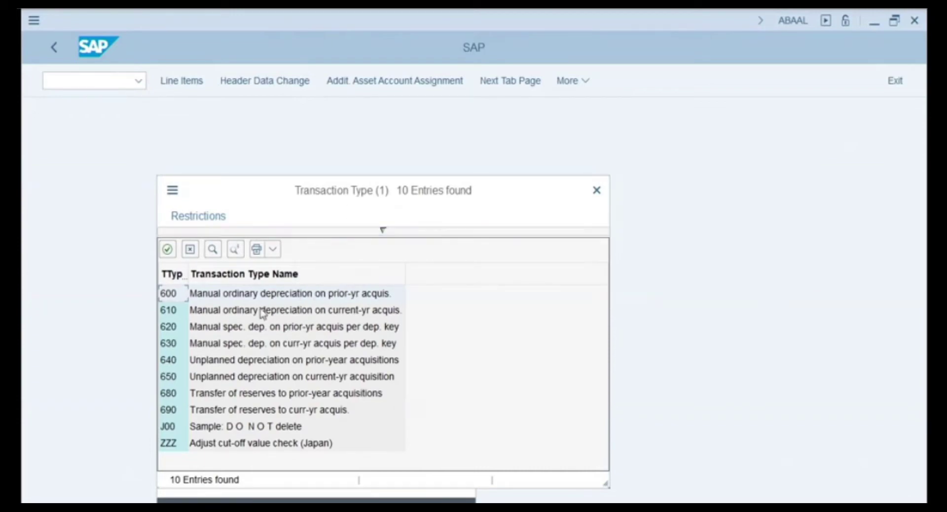
pyautogui.doubleClick(168, 378)
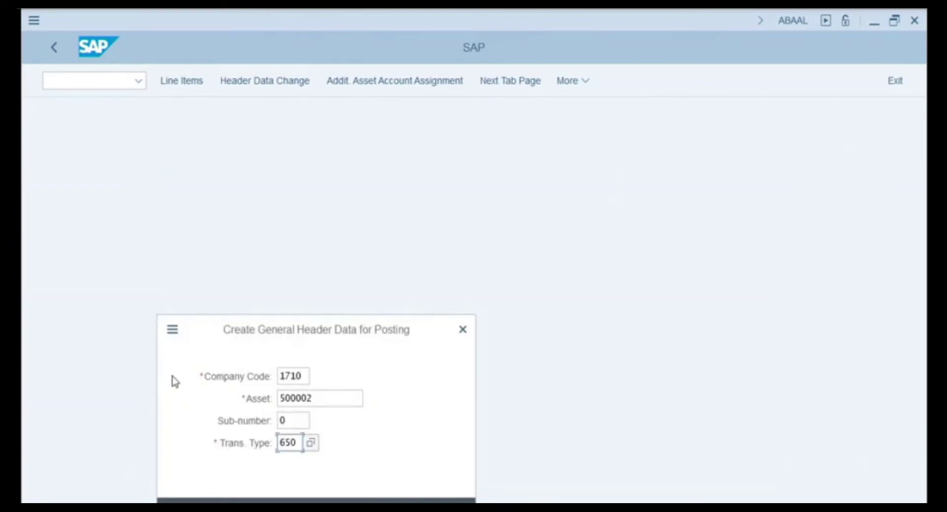
pyautogui.click(394, 501)
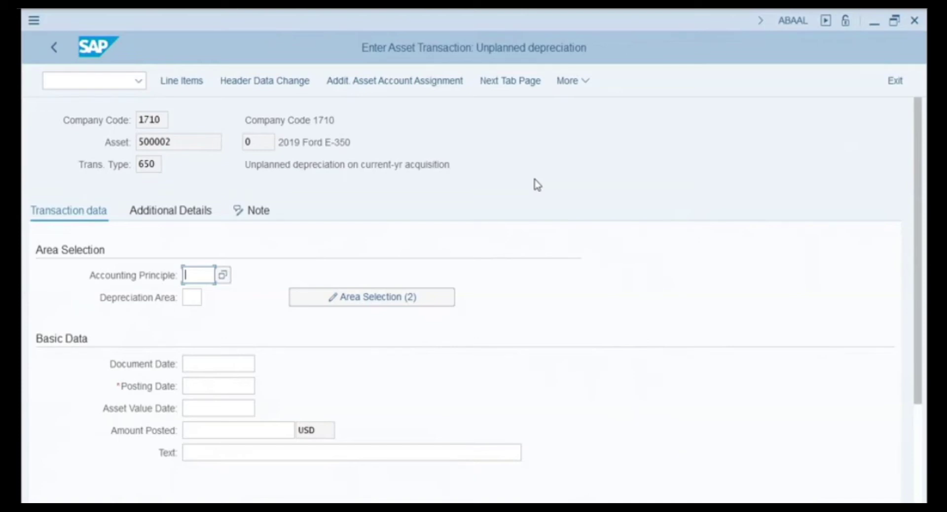
# Set the document, posting and asset value dates to 12/01/2018
pyautogui.click(203, 363)
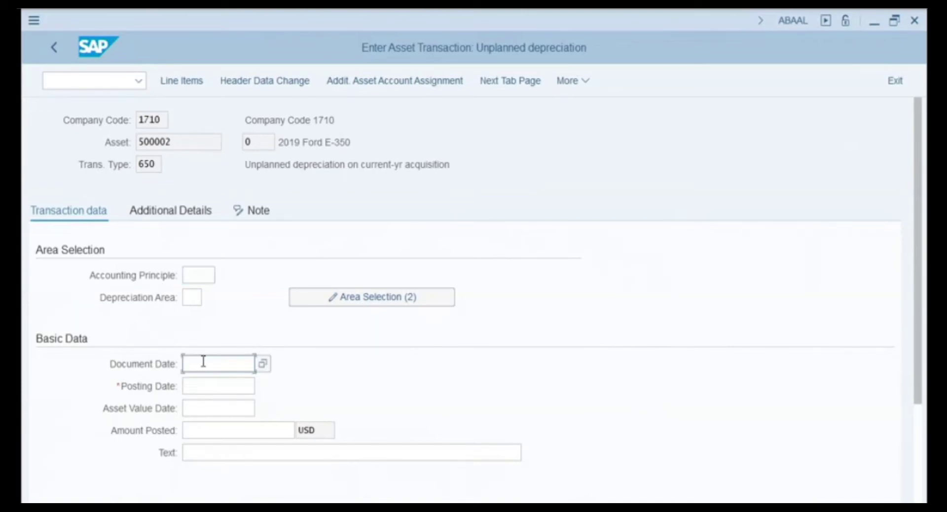
pyautogui.write('12/01/2018')
pyautogui.press('Tab')
pyautogui.write('12/01/2018')
pyautogui.click(211, 407)
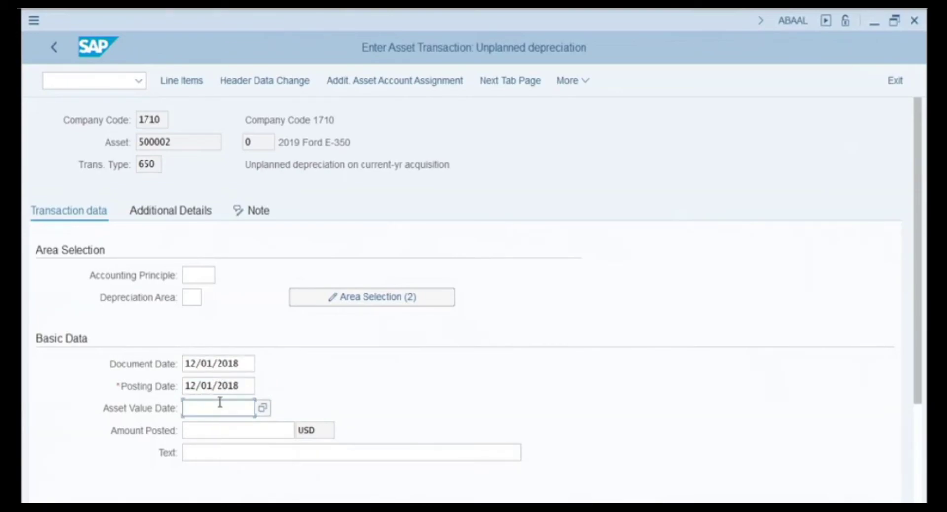
pyautogui.write('12/01/2018')
# Enter amount 10000 and the text 'vehicle accident- loss of value'
pyautogui.click(210, 430)
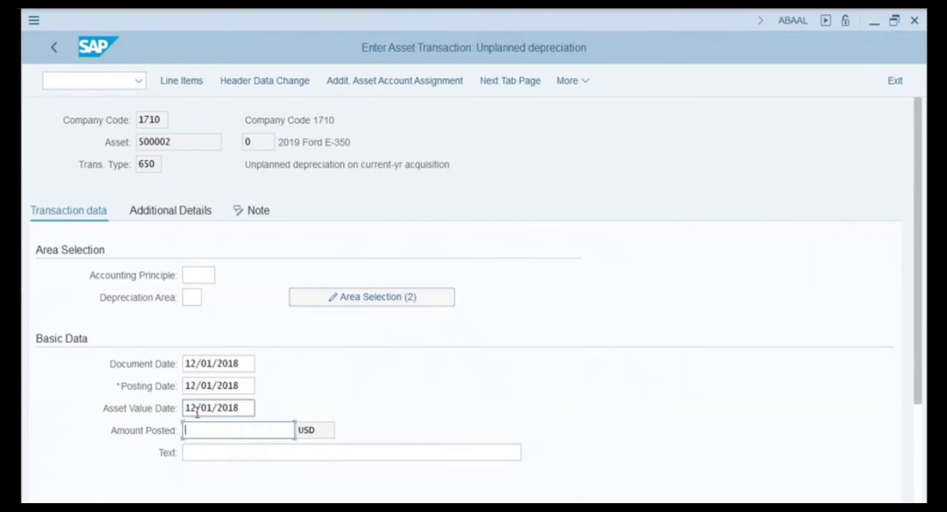
pyautogui.write('10000')
pyautogui.click(247, 454)
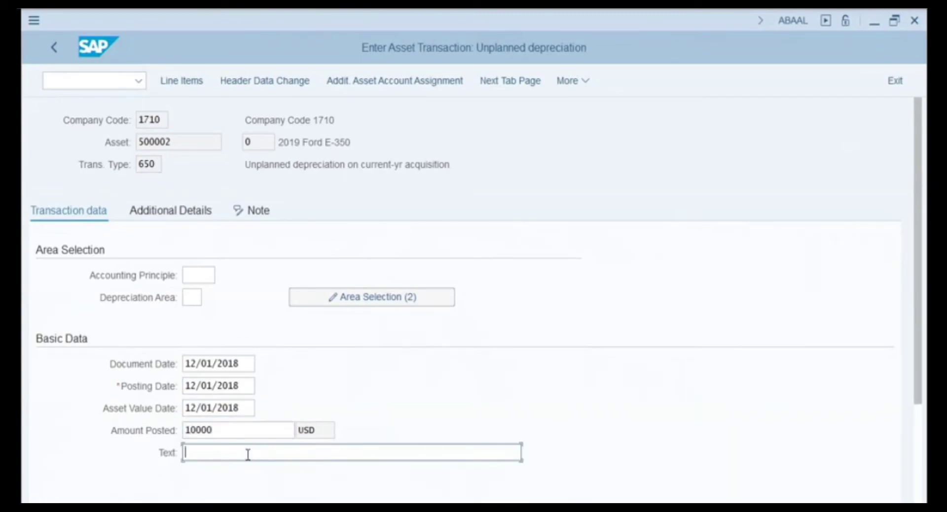
pyautogui.write('vehicle accident-')
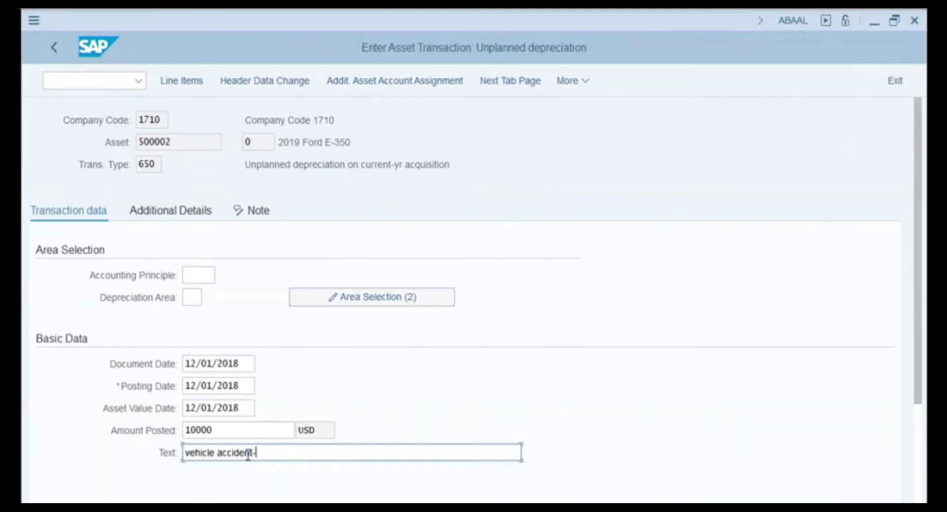
pyautogui.write(' loss of value')
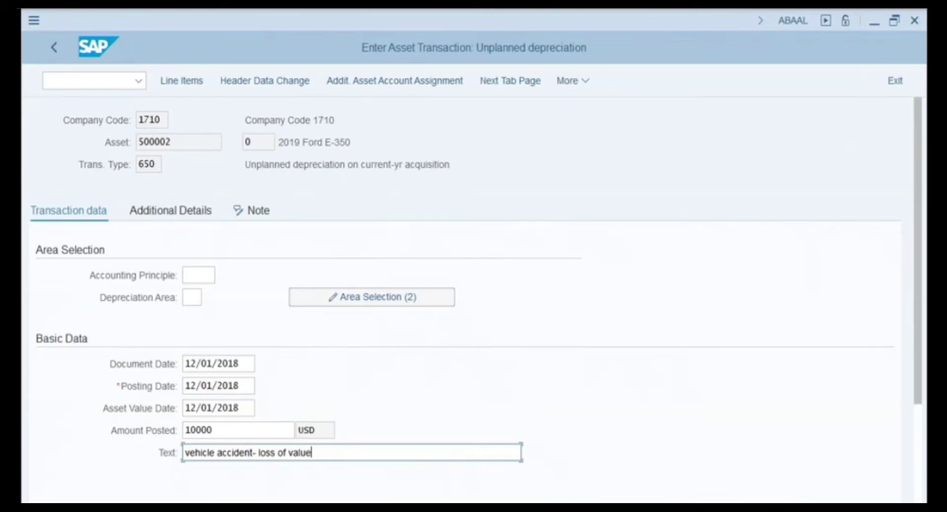
pyautogui.hotkey('ctrl', 's')
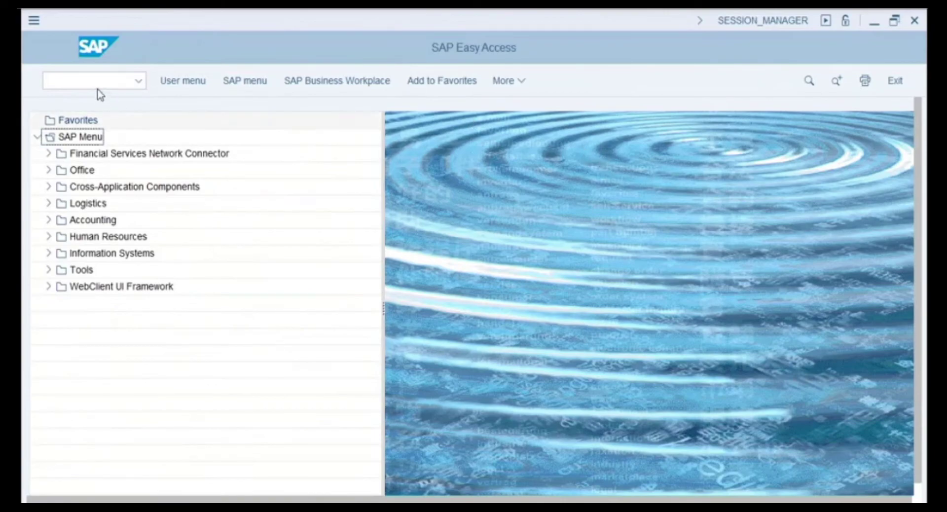
# Start asset retirement by scrapping for asset 600003 in company code 1710
pyautogui.click(100, 85)
pyautogui.write('aba')
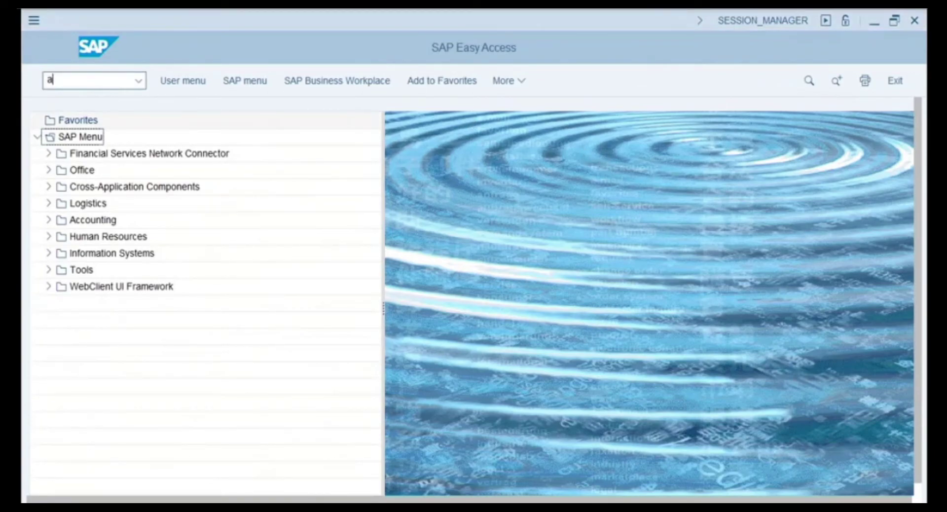
pyautogui.write('p')
pyautogui.press('Return')
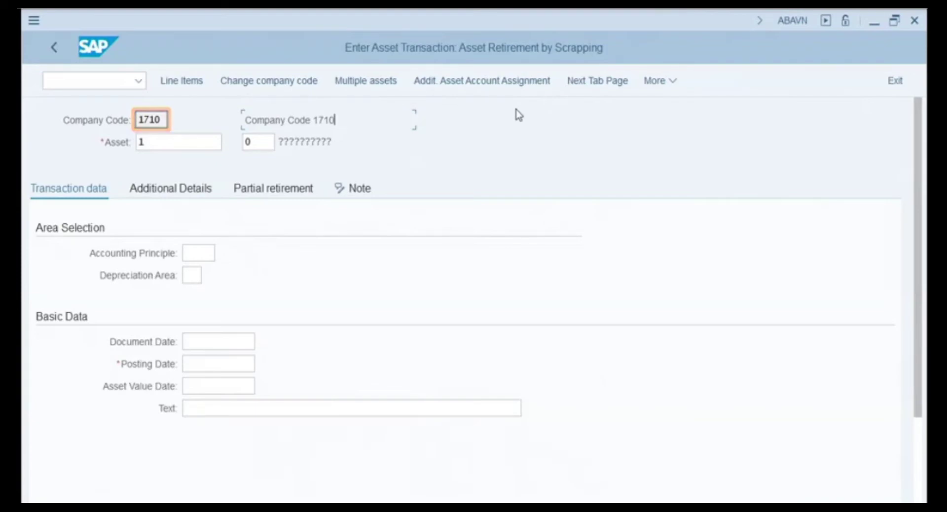
pyautogui.moveTo(215, 147); pyautogui.dragTo(108, 141)
pyautogui.write('6')
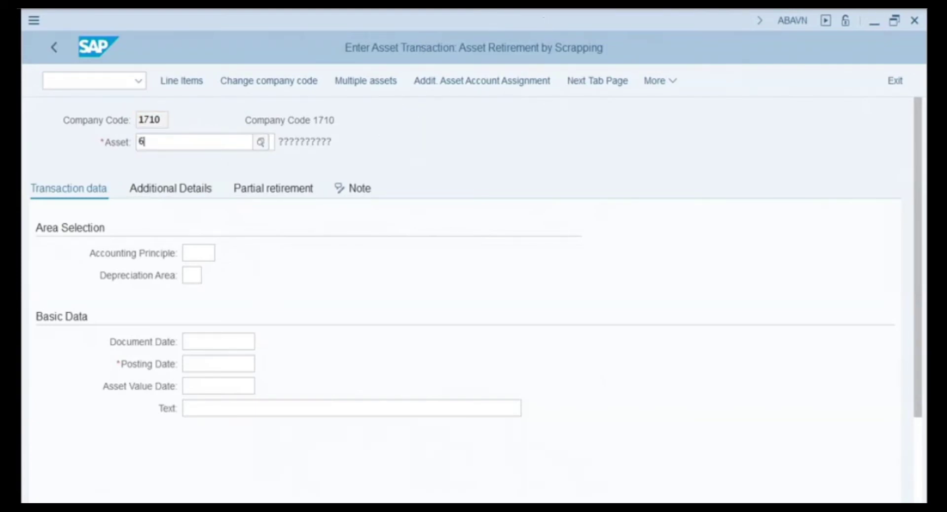
pyautogui.write('00003')
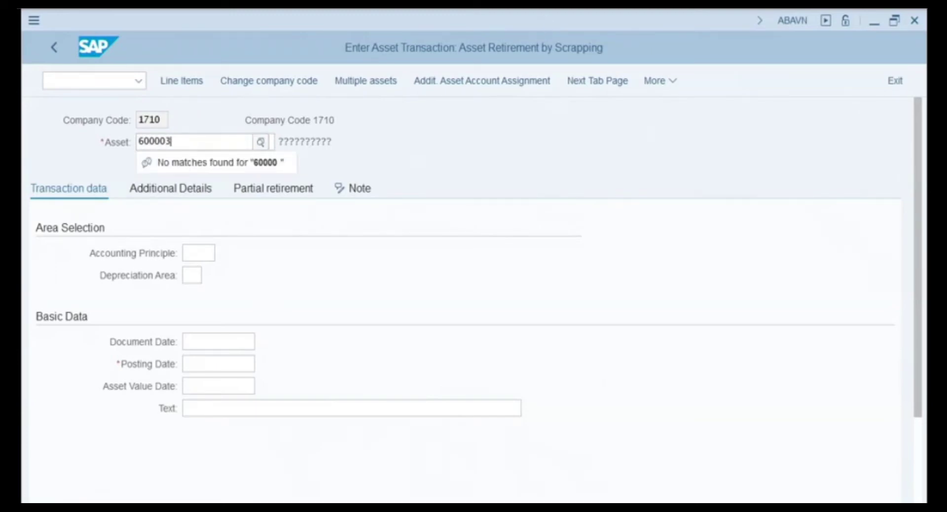
pyautogui.press('Return')
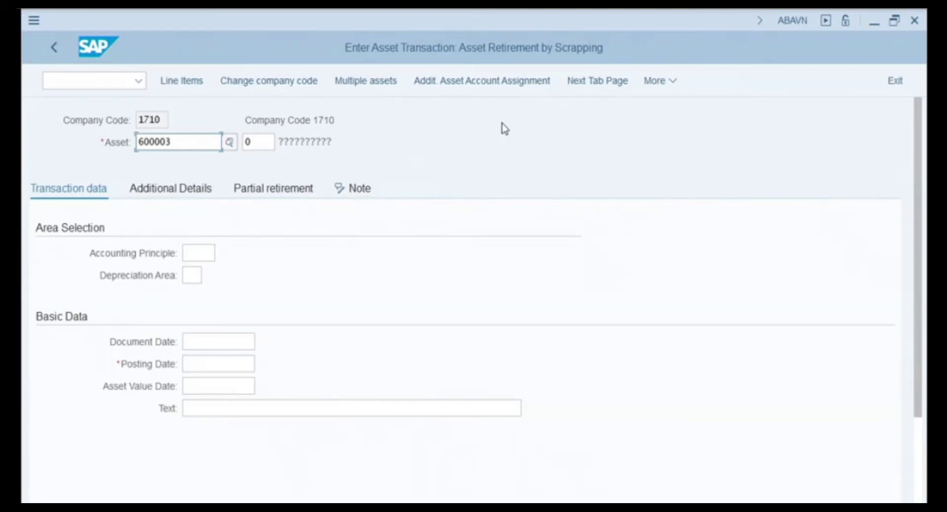
# Set the document, posting and asset value dates to 12/01/2018 and validate
pyautogui.click(228, 340)
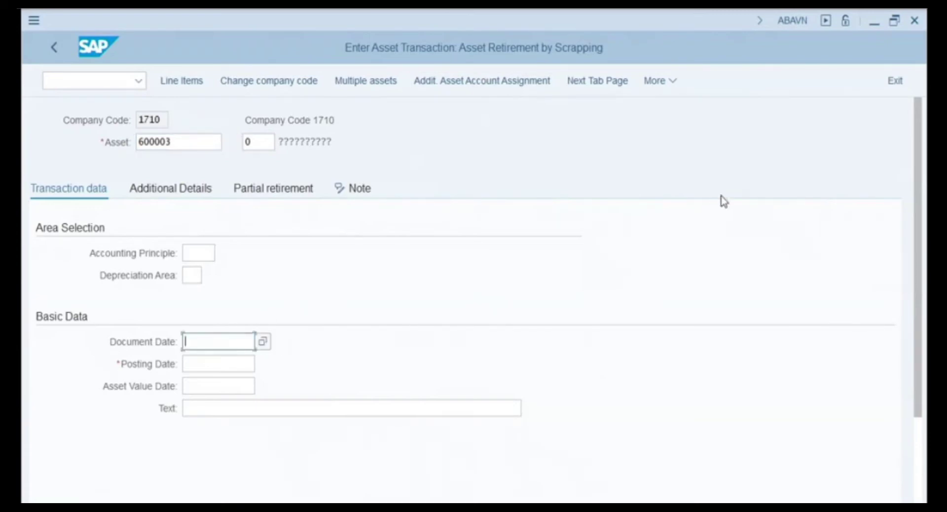
pyautogui.write('12/01/2018')
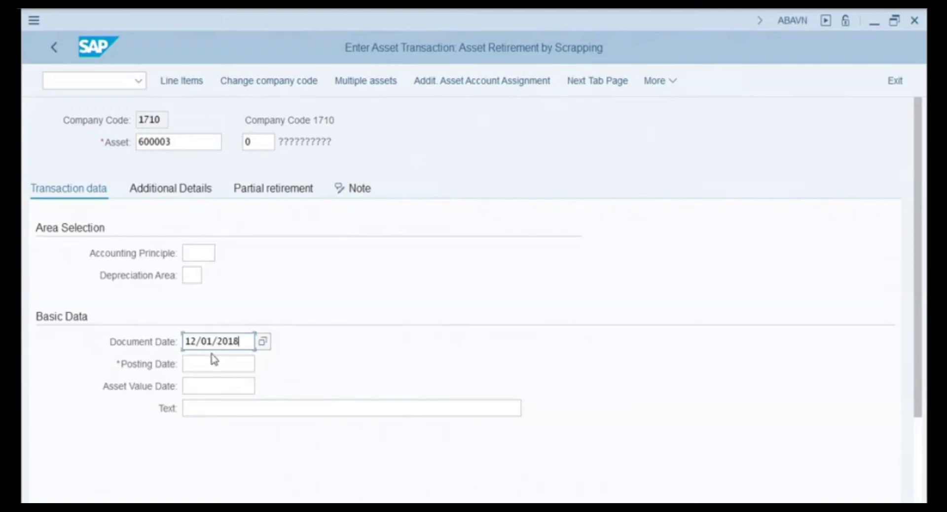
pyautogui.click(213, 358)
pyautogui.write('12/01/2018')
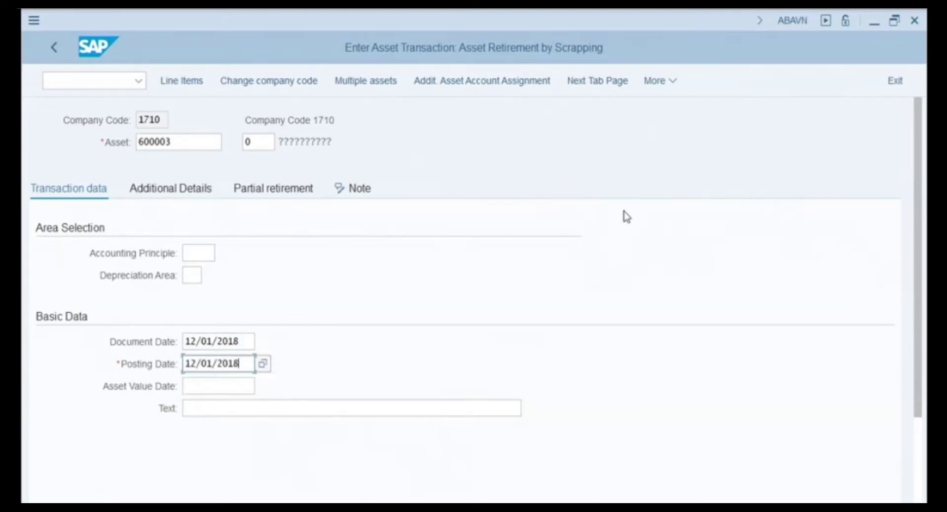
pyautogui.click(229, 387)
pyautogui.write('12')
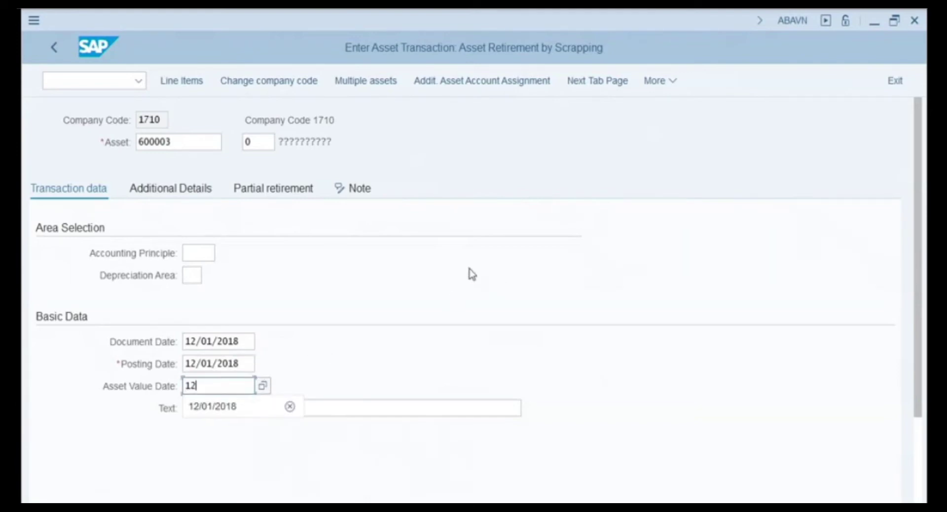
pyautogui.write('/01/2018')
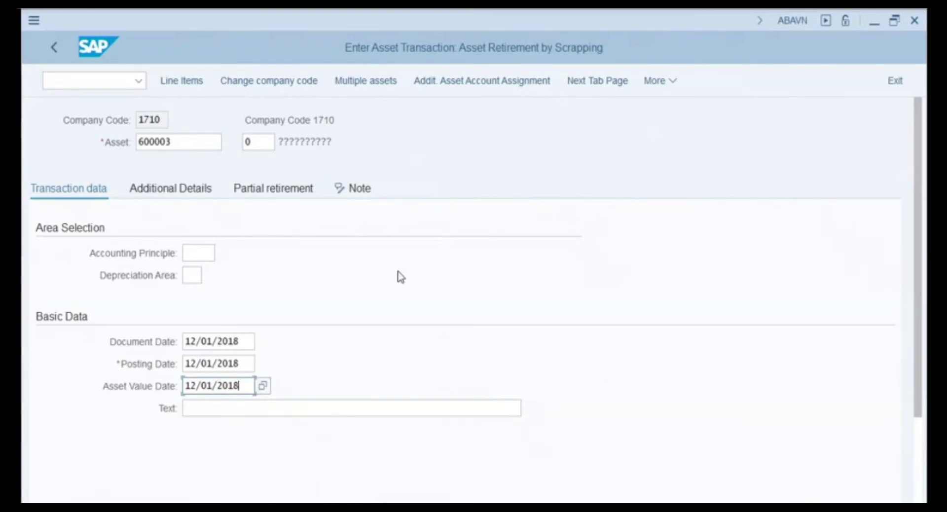
pyautogui.press('Return')
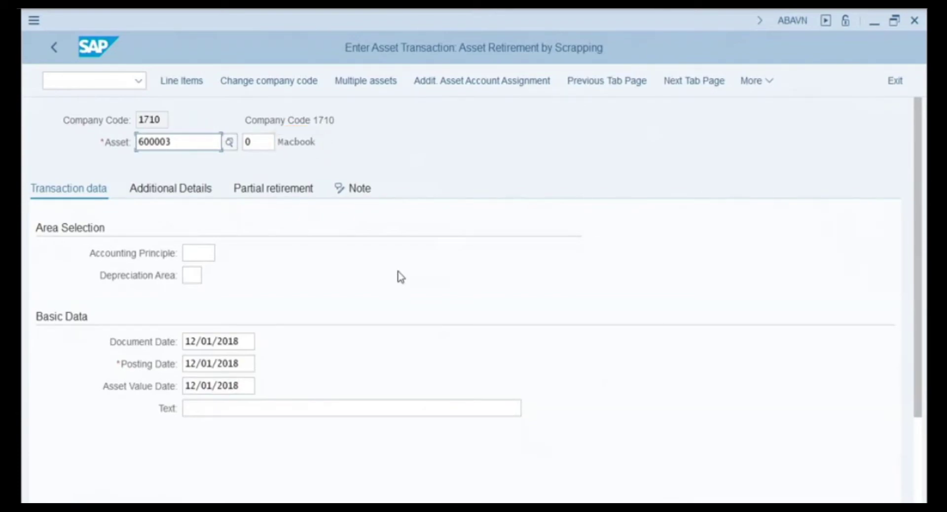
# Add the note 'Hardware Issue, Machine Could not be fixed.' and post the Macbook scrapping
pyautogui.click(352, 189)
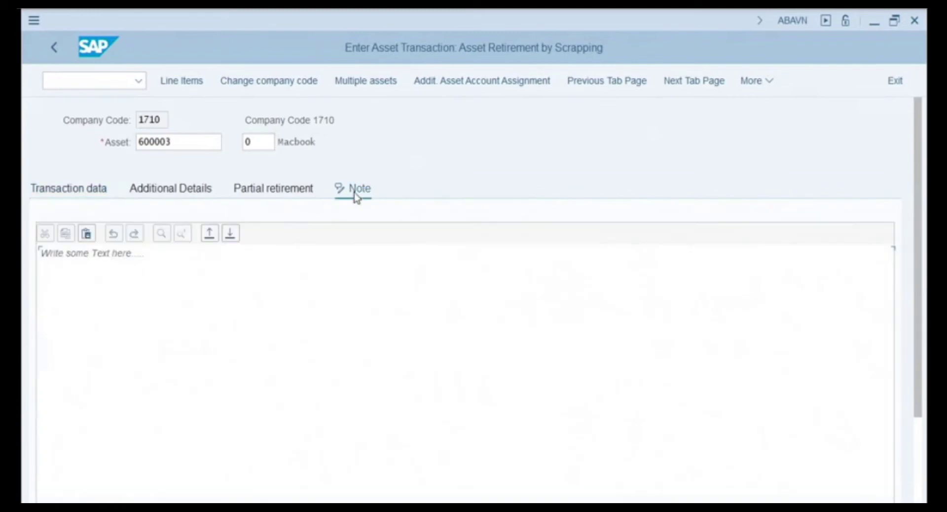
pyautogui.click(359, 272)
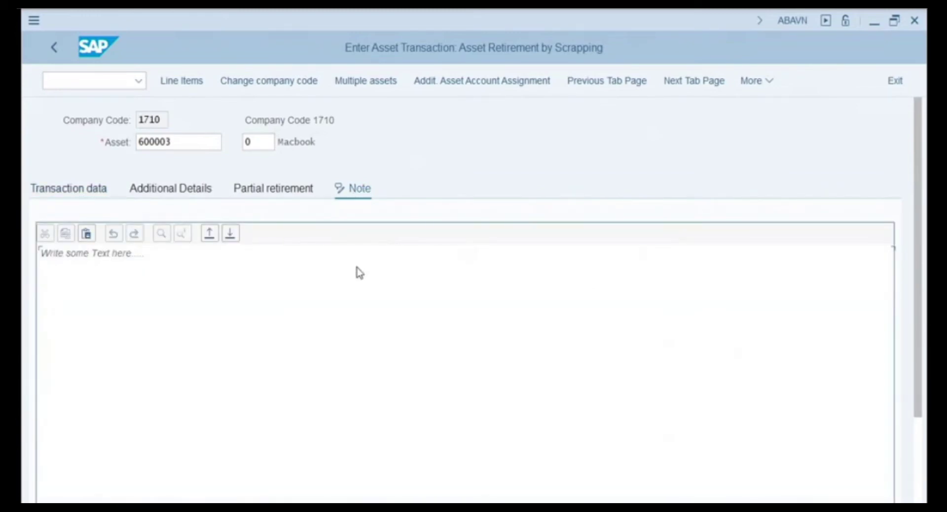
pyautogui.write('Hardware Issue, Machine Could not be fixed.')
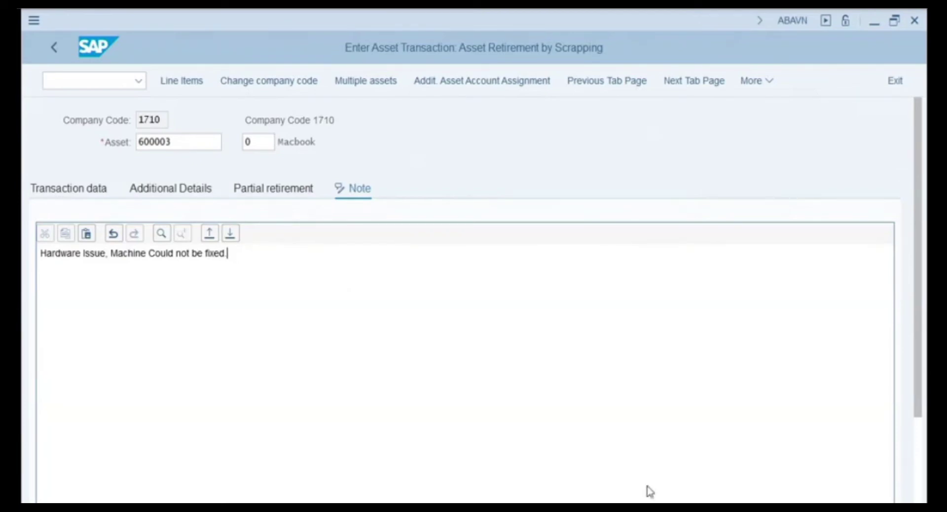
pyautogui.click(840, 499)
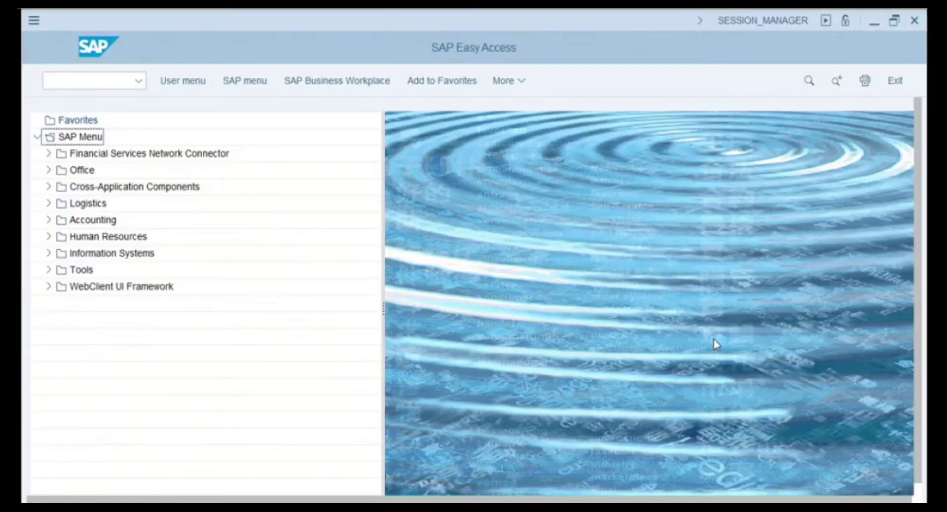
# Open the Asset Explorer (AW01N) and load asset 500001, Toyota Corolla 2018
pyautogui.click(107, 78)
pyautogui.write('aw01n')
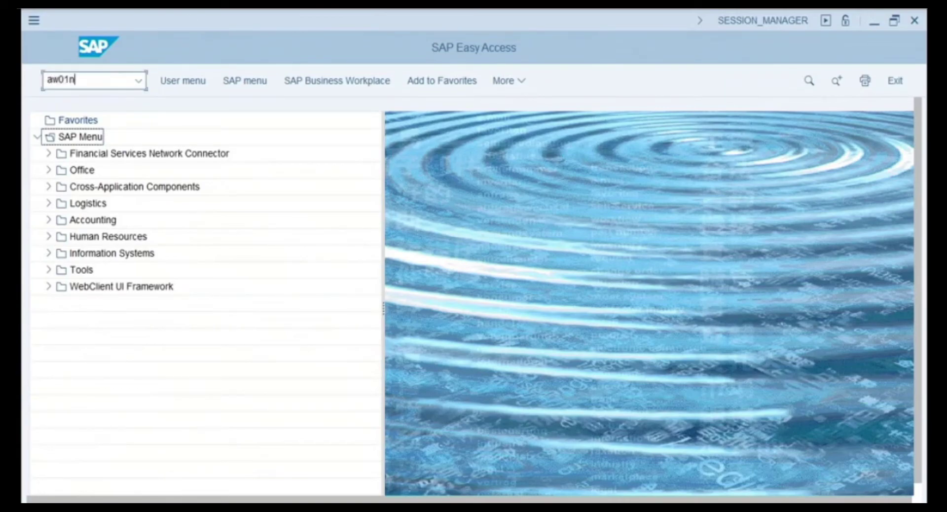
pyautogui.press('Return')
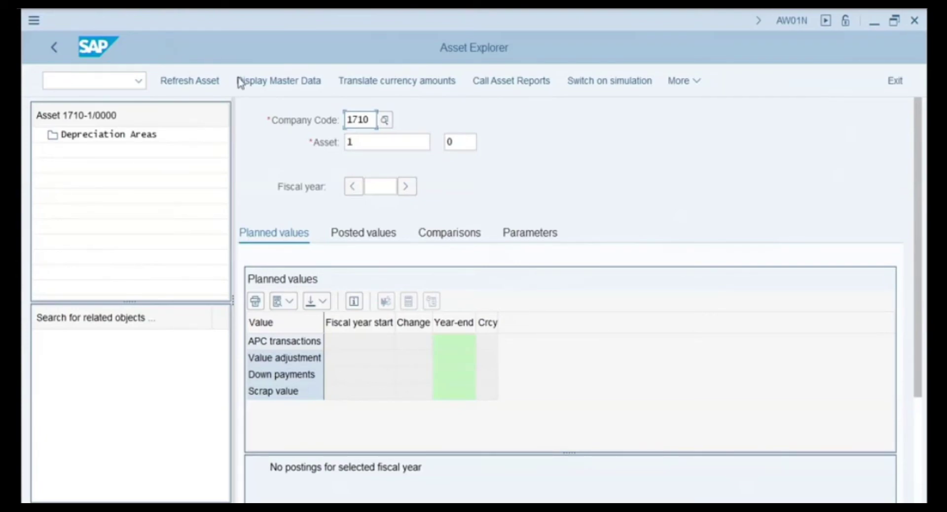
pyautogui.click(348, 142)
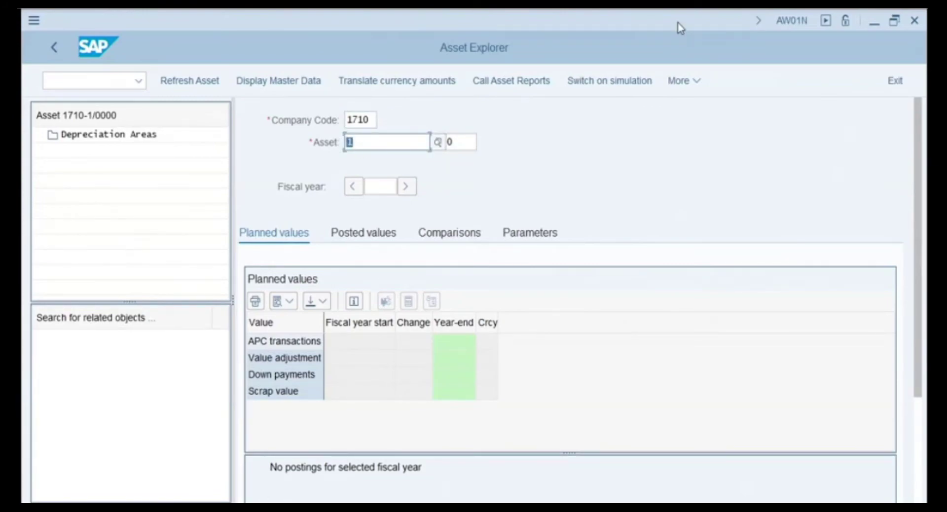
pyautogui.write('500001')
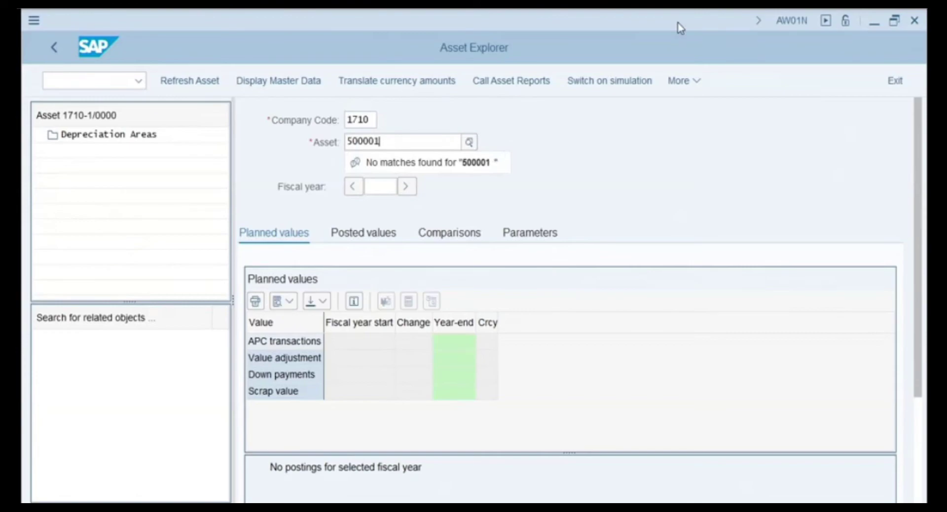
pyautogui.press('Return')
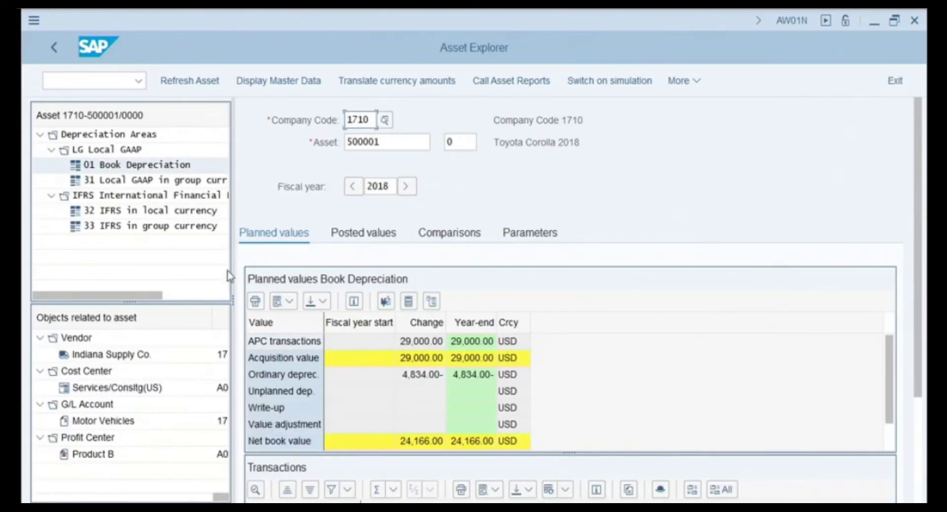
# Widen the depreciation-area tree to show full names like IFRS International Financial Reporting Standards
pyautogui.moveTo(235, 299); pyautogui.dragTo(359, 279)
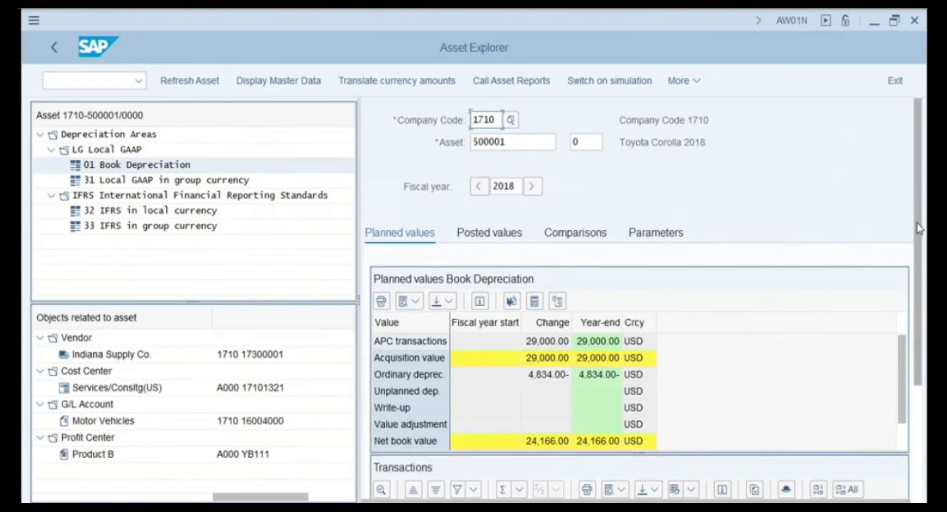
# Show posted Book Depreciation values: 29,000.00 acquisition, 4,834.00- depreciation, 24,166.00 net book value
pyautogui.moveTo(918, 212); pyautogui.dragTo(919, 301)
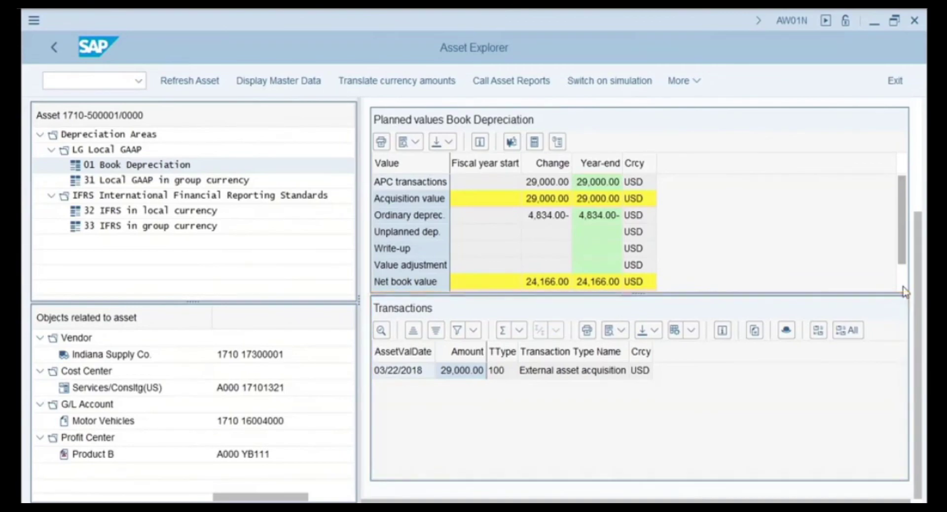
pyautogui.scroll(3, 916, 249)
pyautogui.scroll(1, 916, 249)
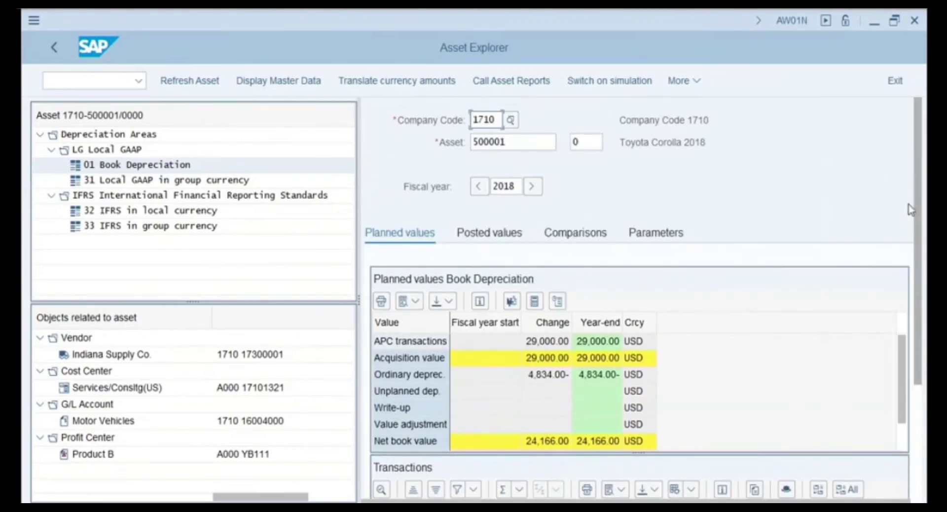
pyautogui.click(489, 238)
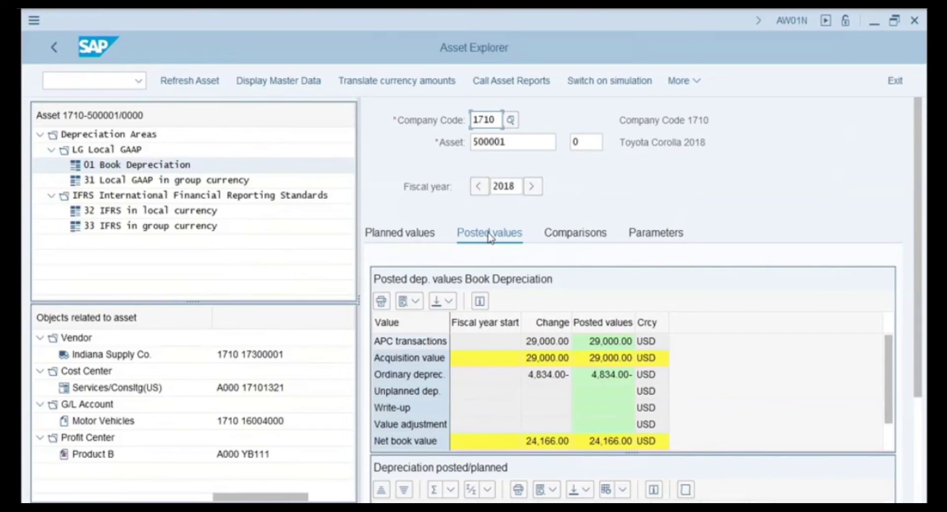
# Compare Book Depreciation across 2018–2023, with net book value dropping to 966.00
pyautogui.moveTo(918, 312); pyautogui.dragTo(918, 421)
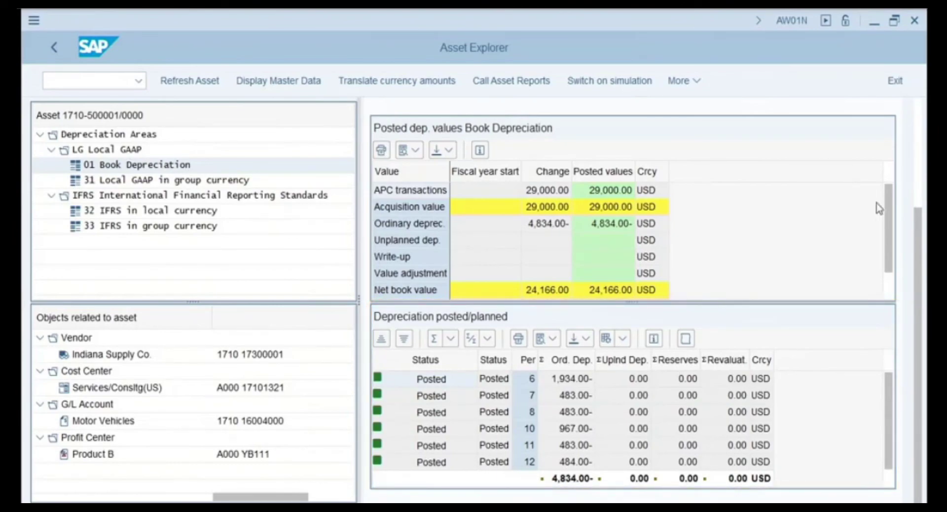
pyautogui.scroll(3, 924, 276)
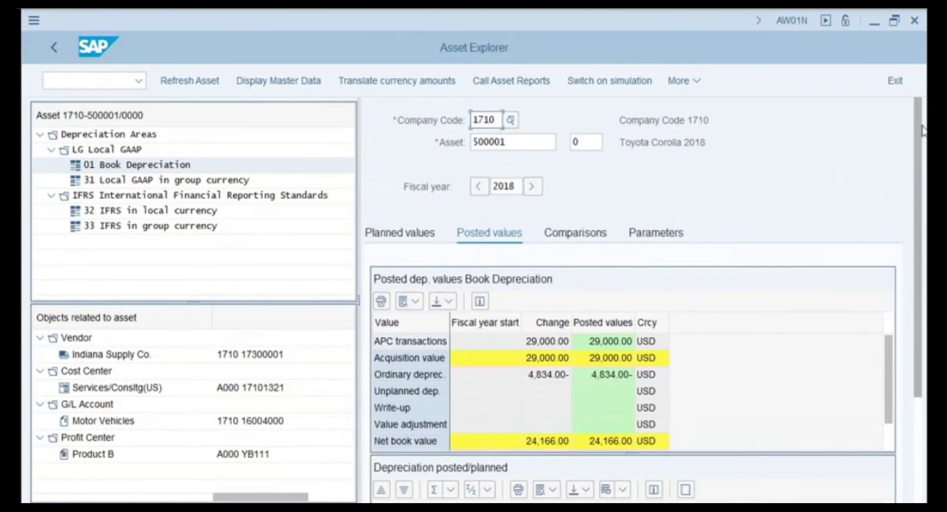
pyautogui.click(567, 236)
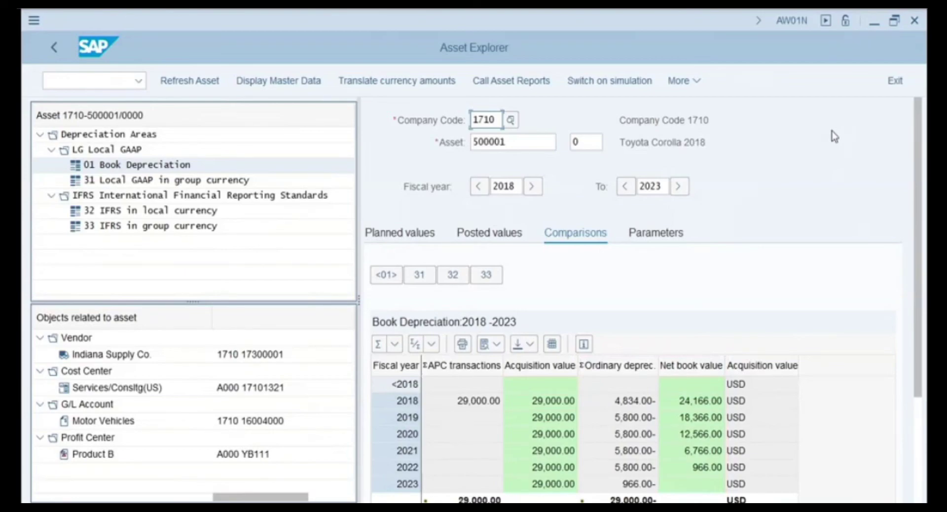
# Review the 32 IFRS area values, depreciation key and useful life, then close the Asset Explorer
pyautogui.click(452, 275)
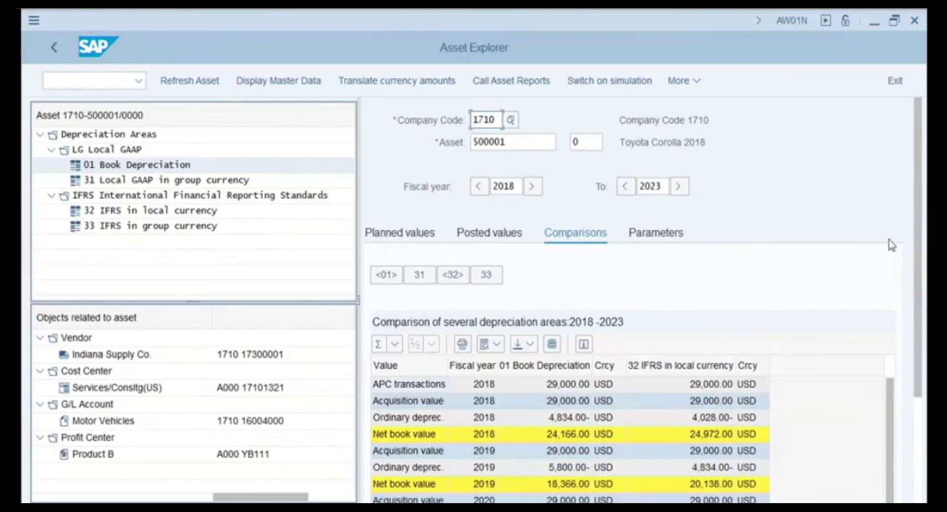
pyautogui.scroll(-1, 920, 282)
pyautogui.scroll(-2, 920, 282)
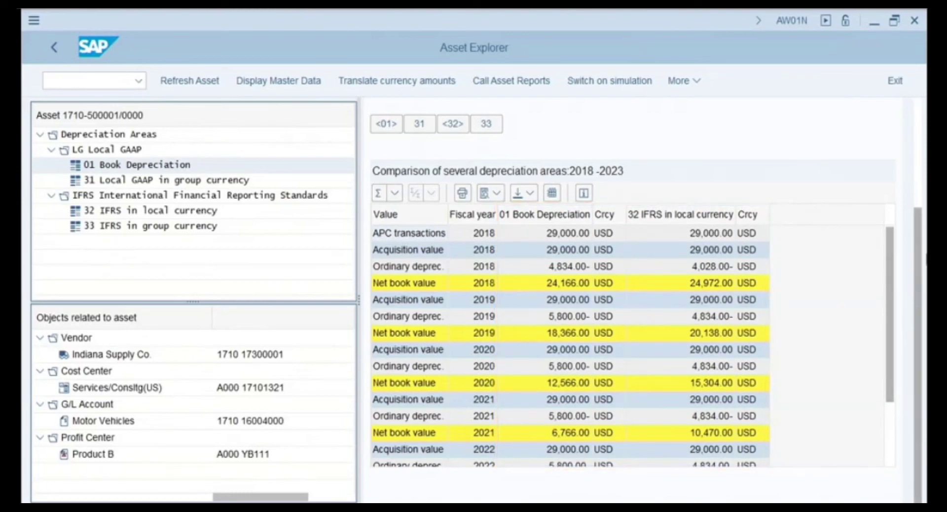
pyautogui.scroll(3, 909, 187)
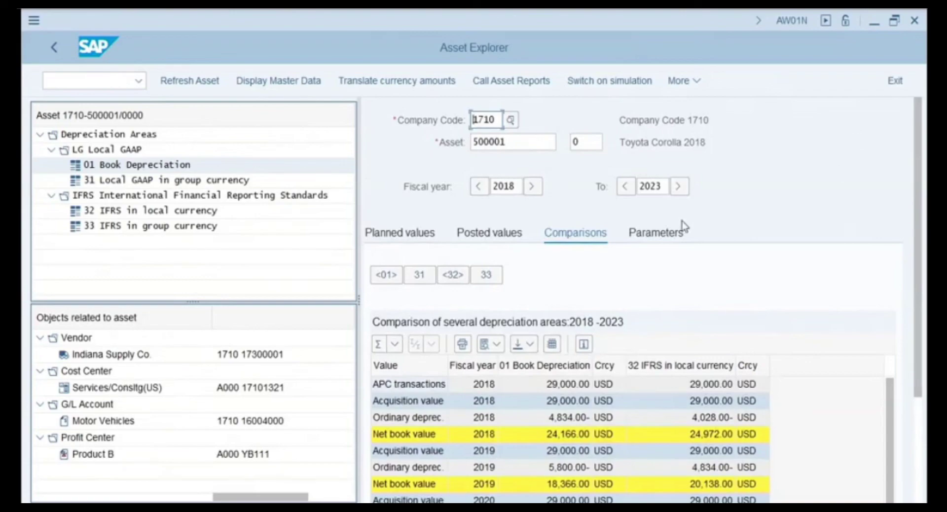
pyautogui.click(647, 237)
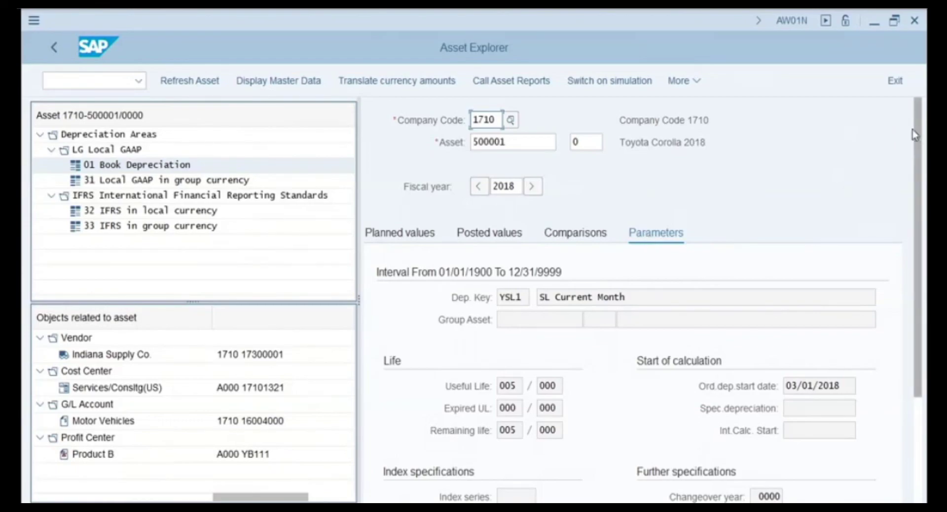
pyautogui.click(894, 80)
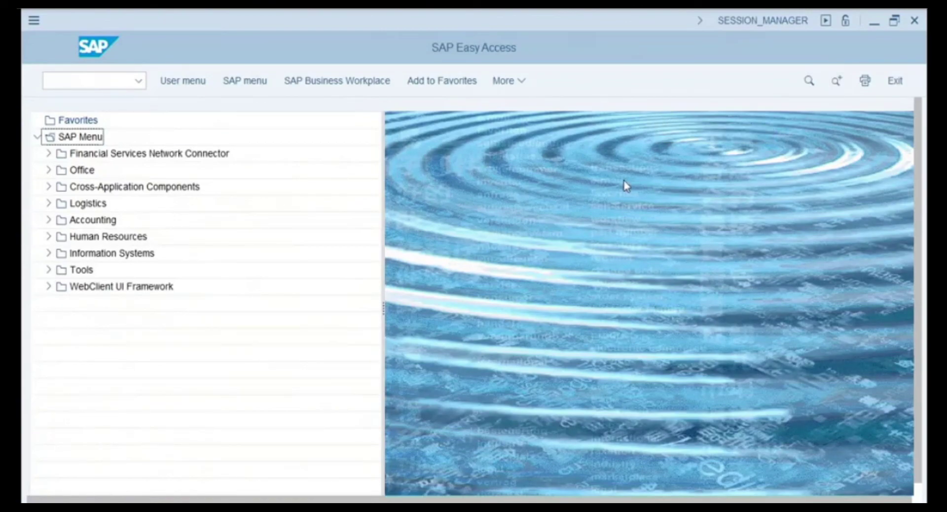
# Drill down from Accounting through the Fixed Assets Information System to Asset Lists > Asset Balances reports
pyautogui.click(49, 220)
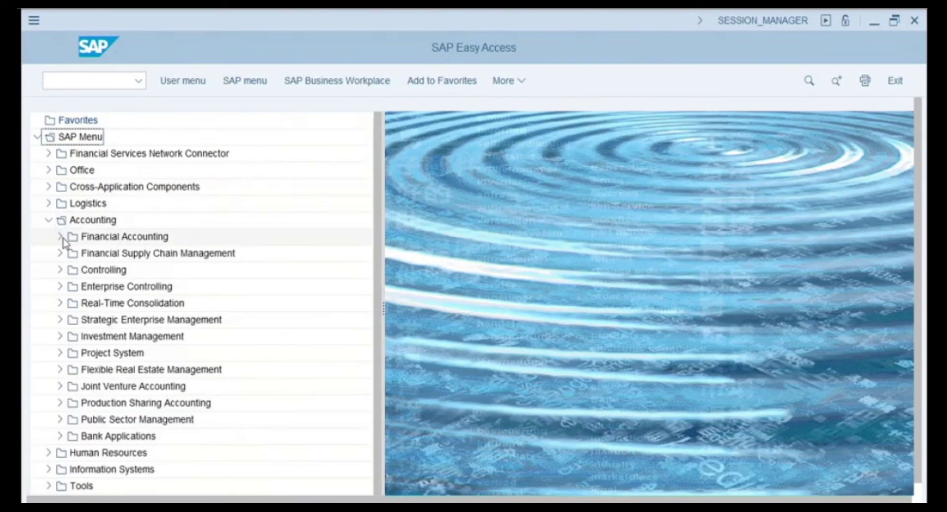
pyautogui.click(61, 238)
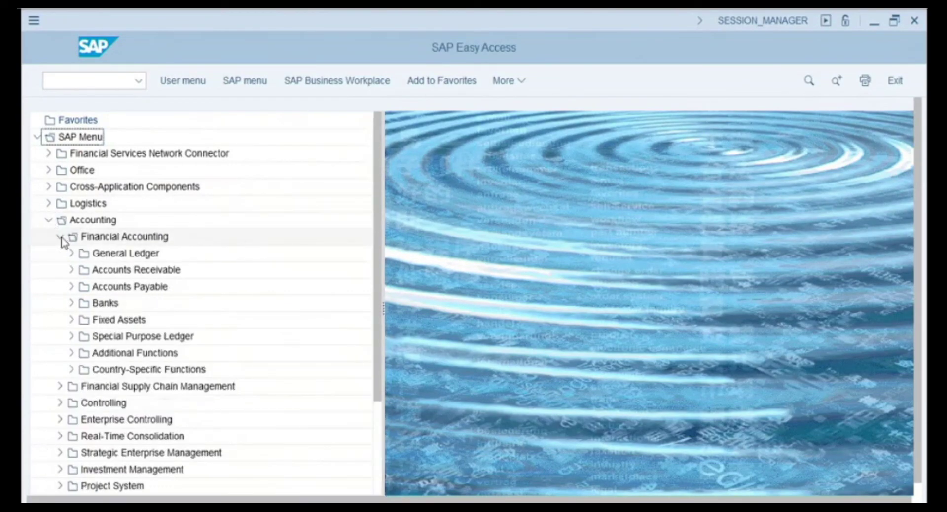
pyautogui.click(70, 319)
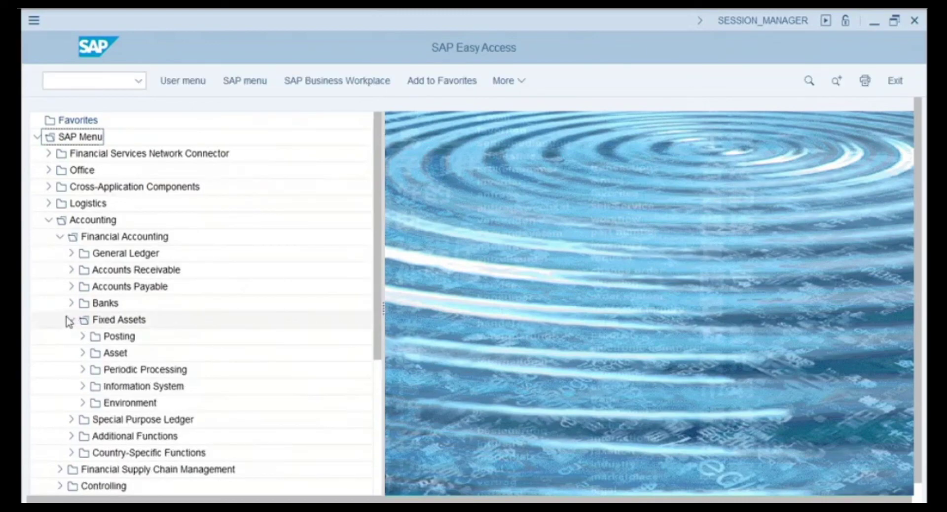
pyautogui.click(82, 387)
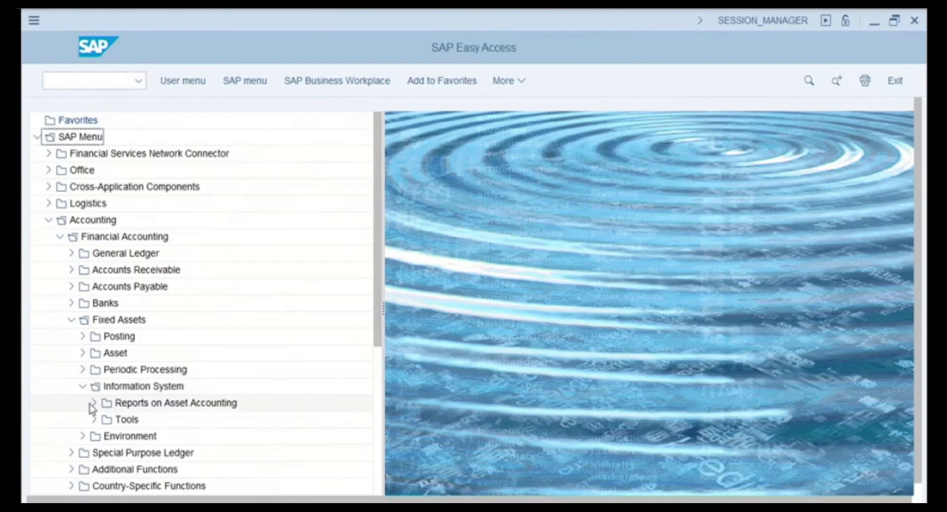
pyautogui.click(93, 404)
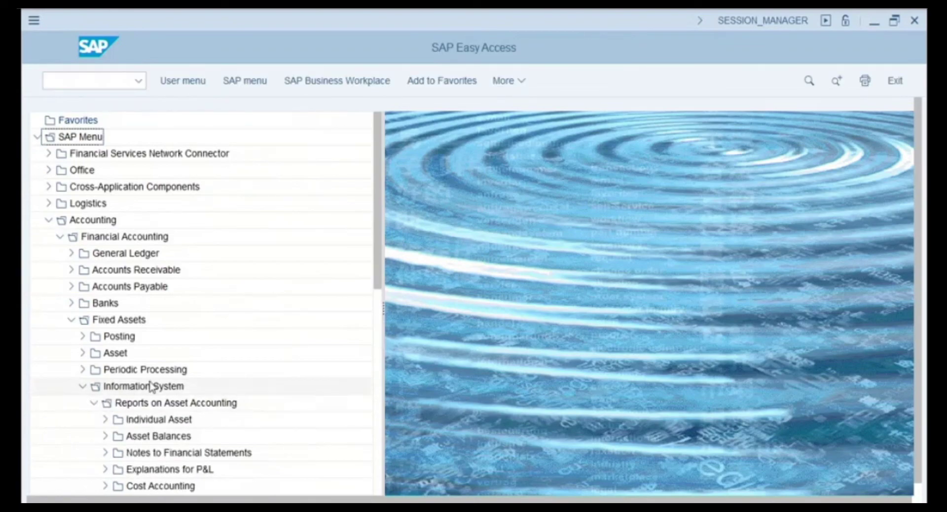
pyautogui.moveTo(374, 216); pyautogui.dragTo(366, 330)
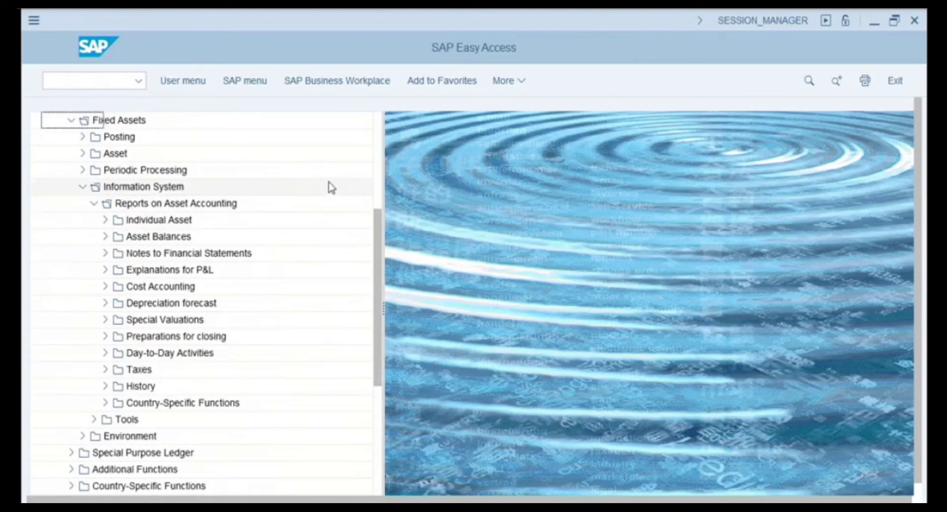
pyautogui.click(104, 239)
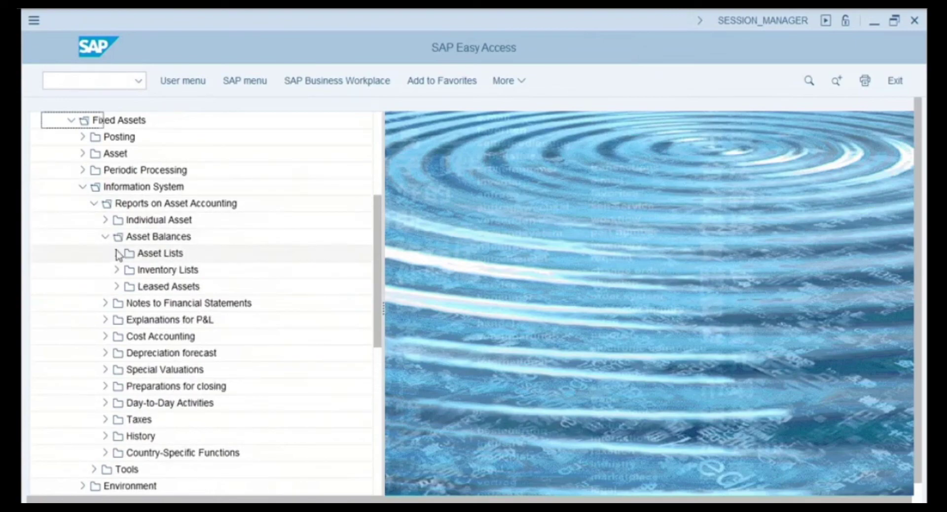
pyautogui.click(117, 253)
pyautogui.moveTo(383, 309); pyautogui.dragTo(450, 306)
pyautogui.click(128, 270)
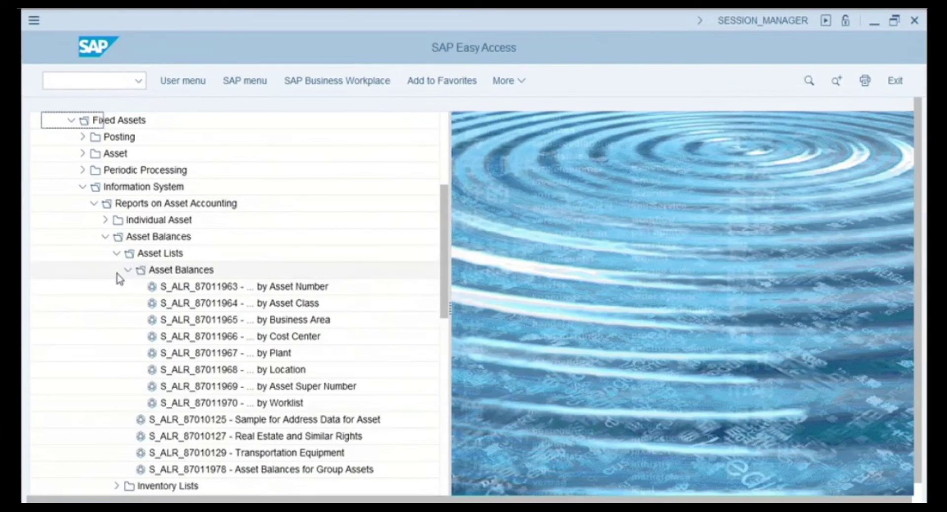